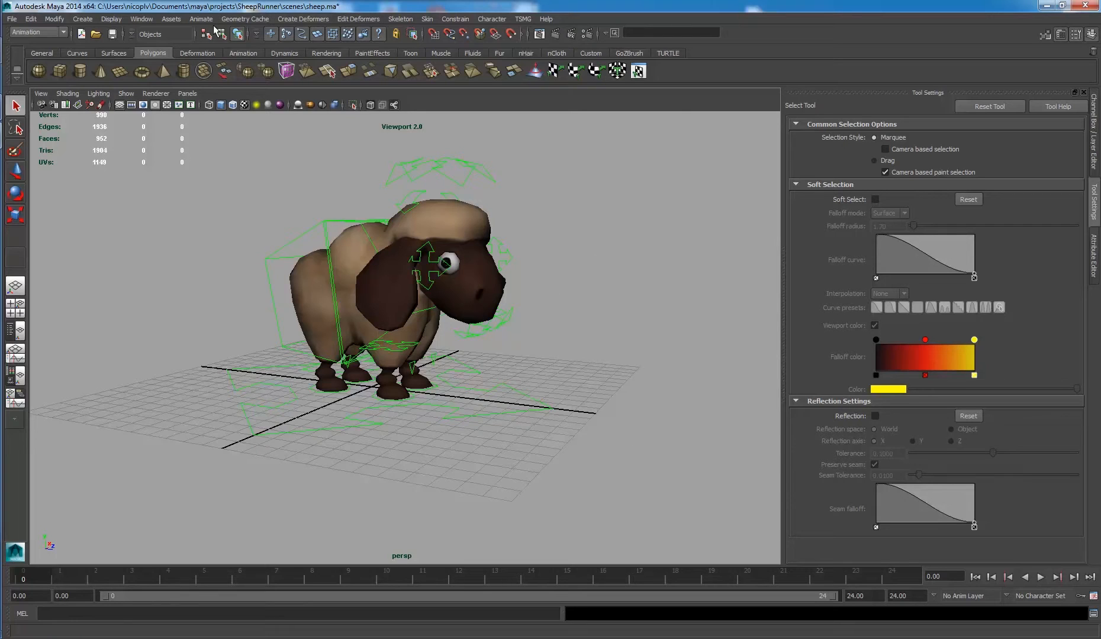
Step: Open the Trax Editor and make sheep_character_node the current character set
click(148, 21)
mouse_move(178, 59)
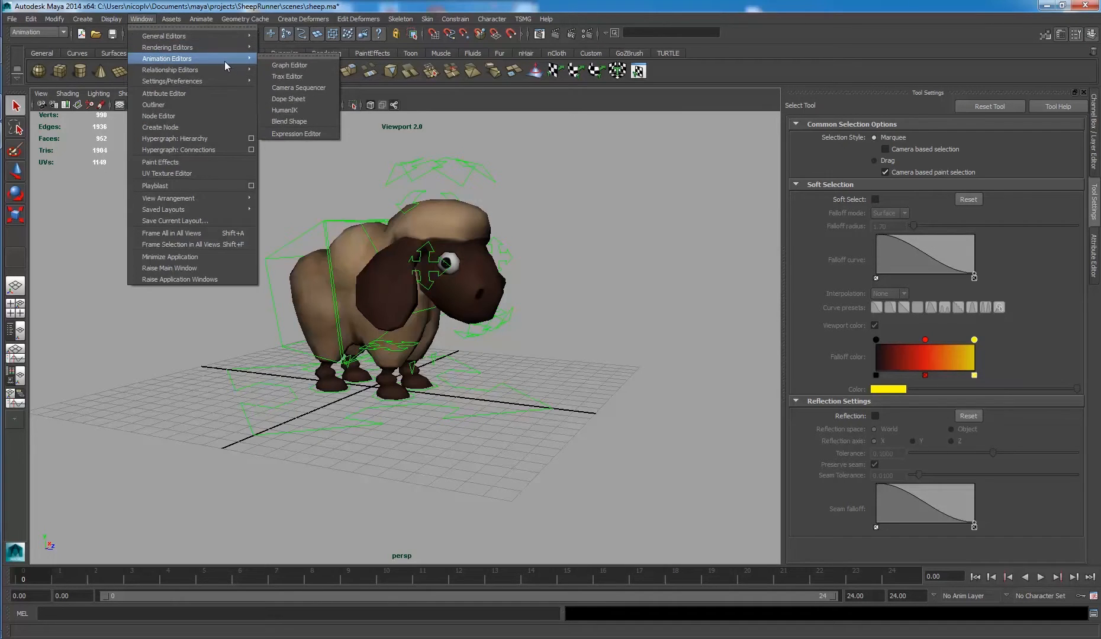
click(288, 76)
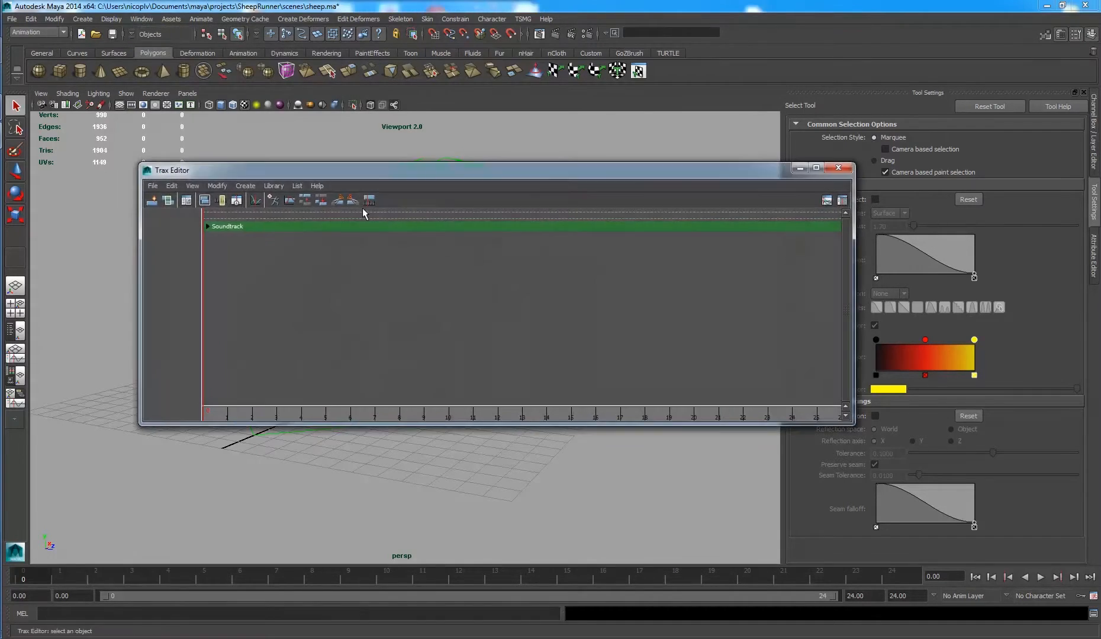
click(1038, 598)
click(1043, 615)
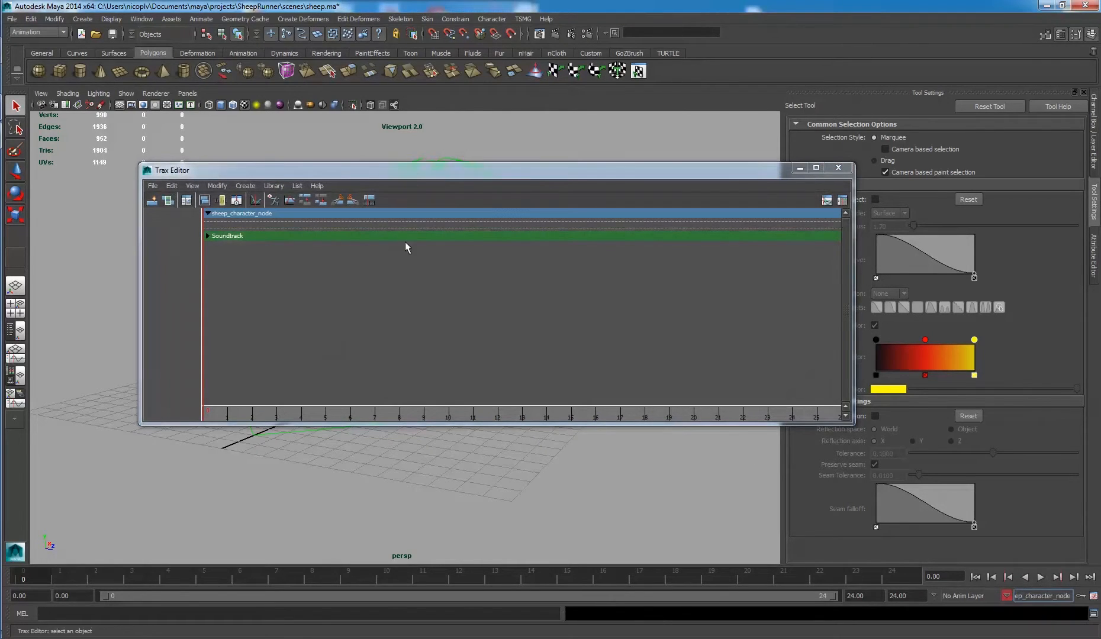
Step: Insert the marcheSource clip from the library at frame 0 of the sheep_character_node track
click(273, 186)
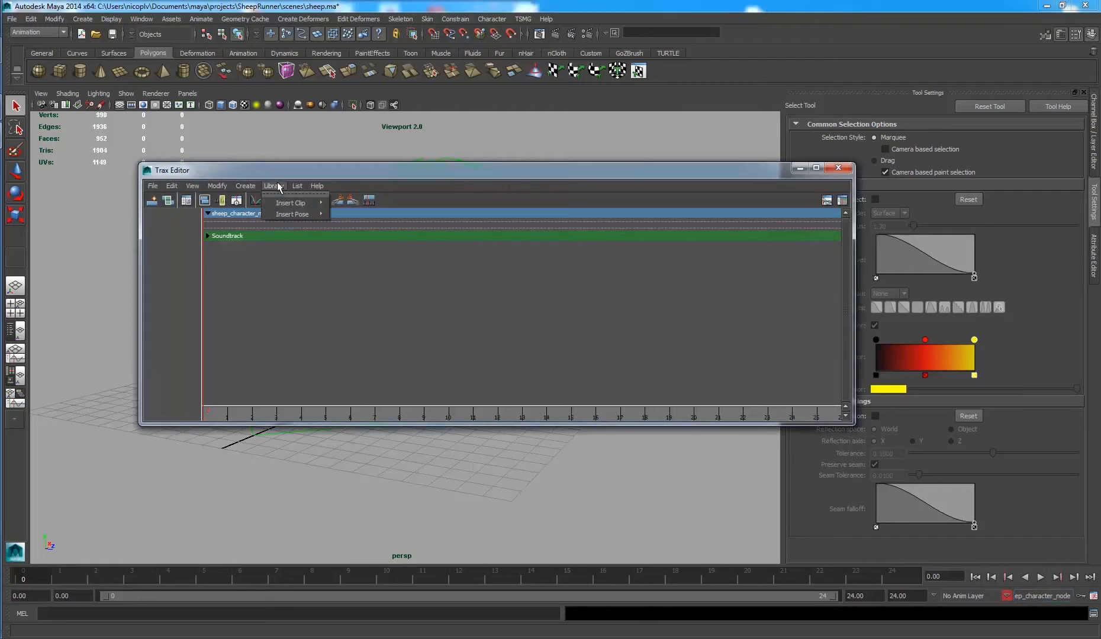
mouse_move(288, 204)
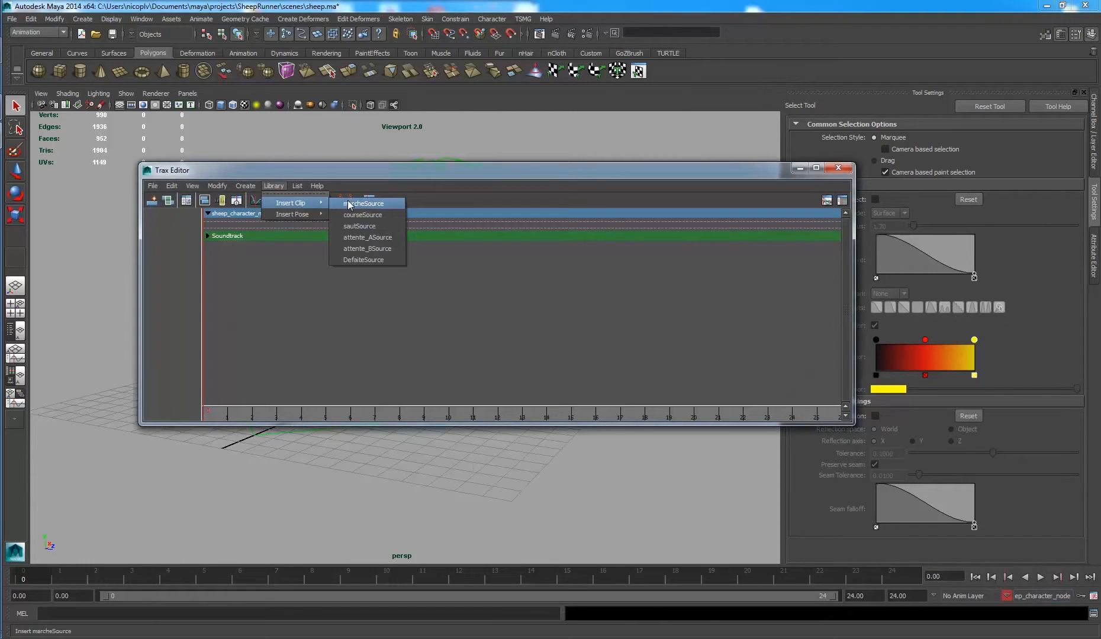
click(349, 204)
click(274, 186)
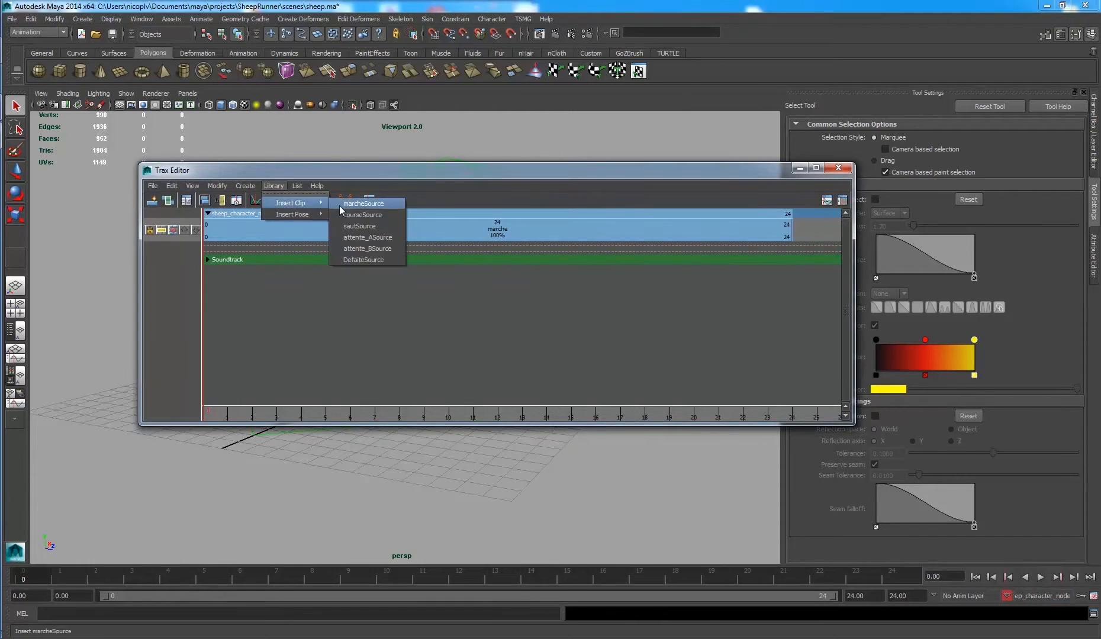
click(357, 223)
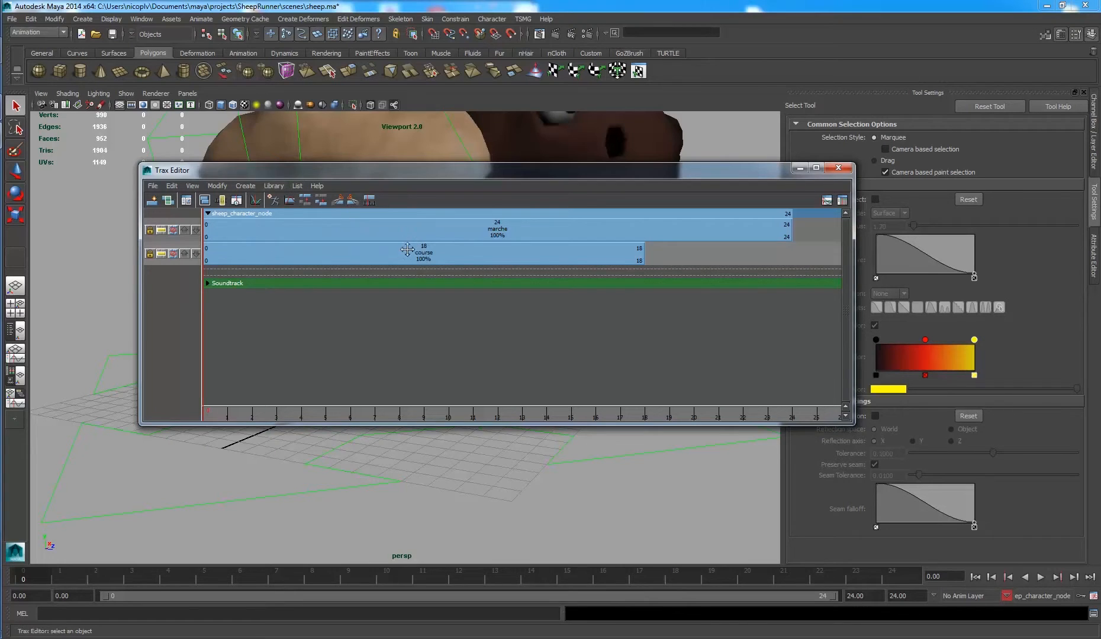
key(ctrl+z)
Step: Insert the courseSource clip at frame 24 and move it onto the marche track, directly after that clip
alt+right_drag(411, 260, 553, 268)
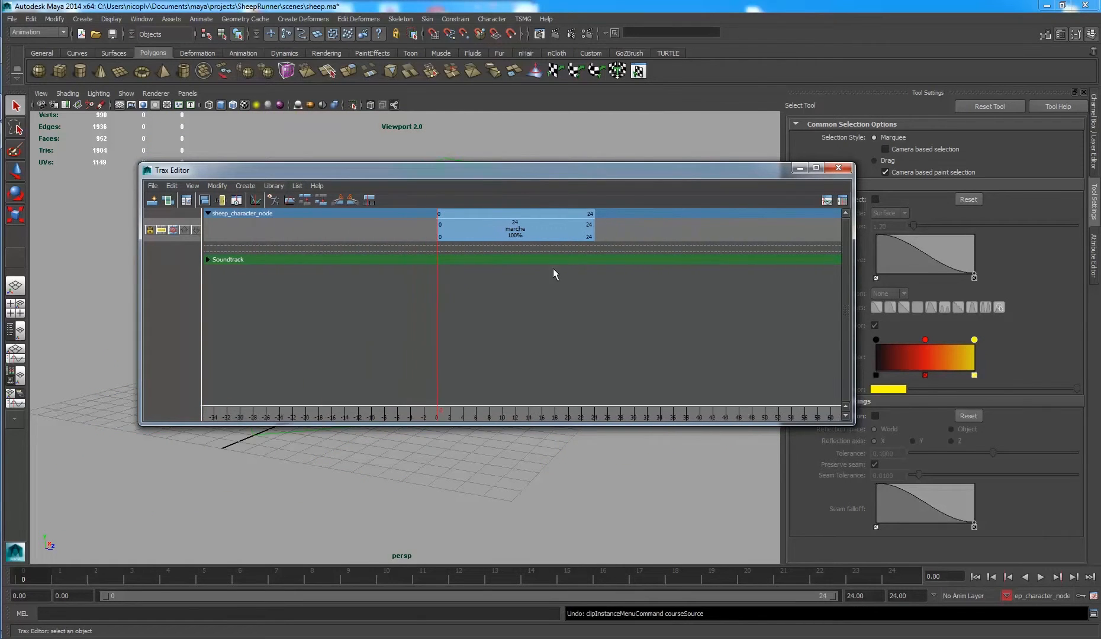
alt+middle_drag(554, 268, 470, 278)
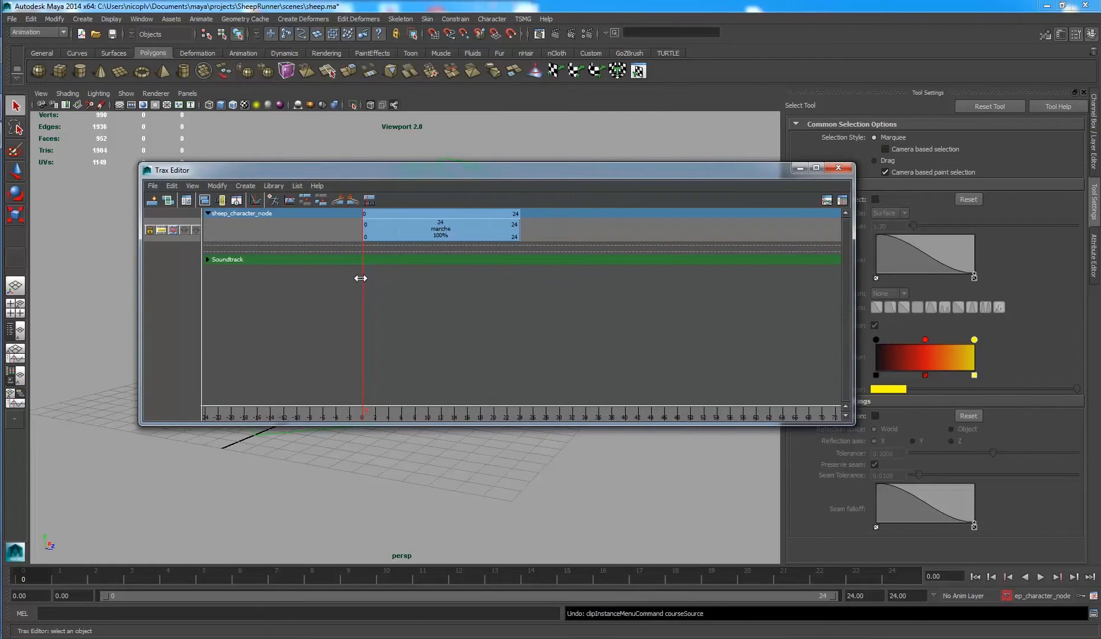
drag(361, 278, 521, 280)
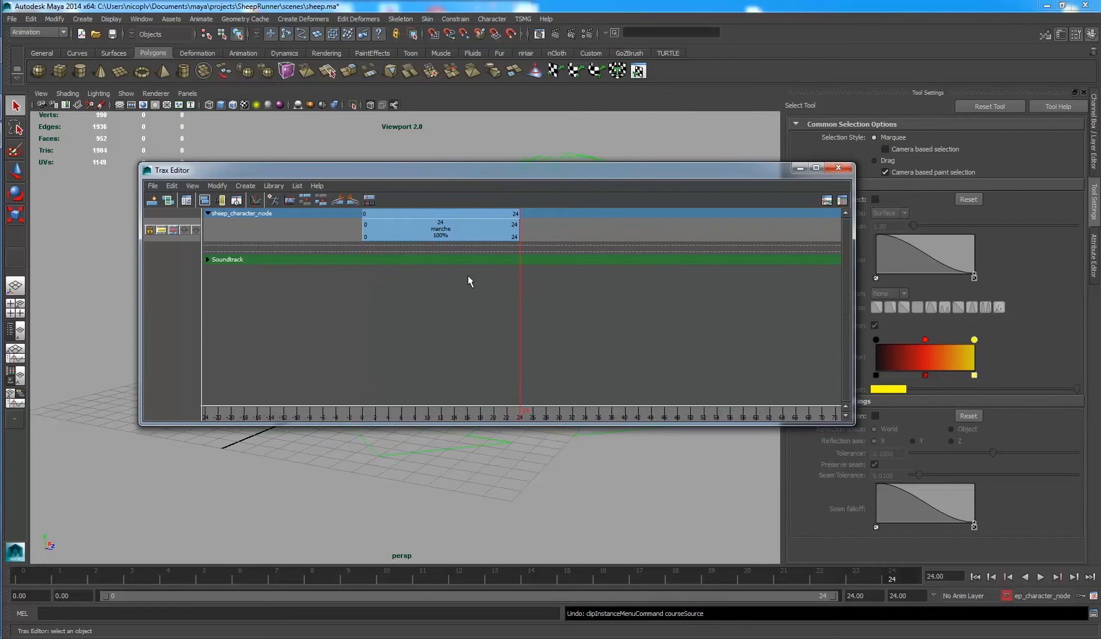
click(273, 186)
mouse_move(308, 203)
click(367, 217)
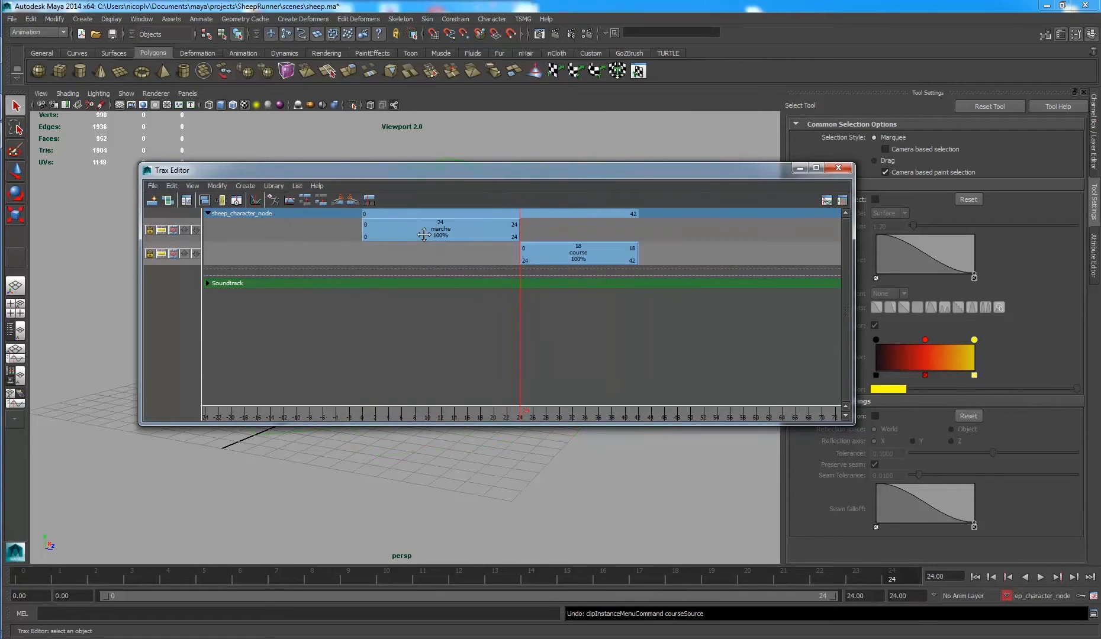
click(552, 253)
drag(552, 254, 552, 232)
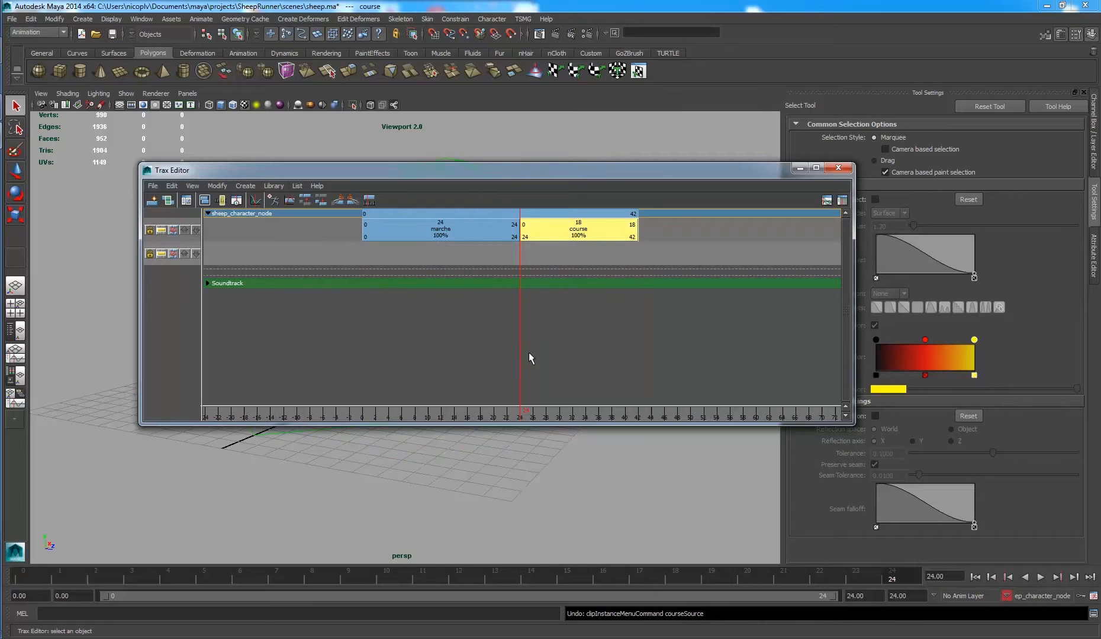
Step: Insert the sautSource clip at frame 42 and move it onto the first track, directly after course
drag(521, 366, 636, 350)
click(273, 186)
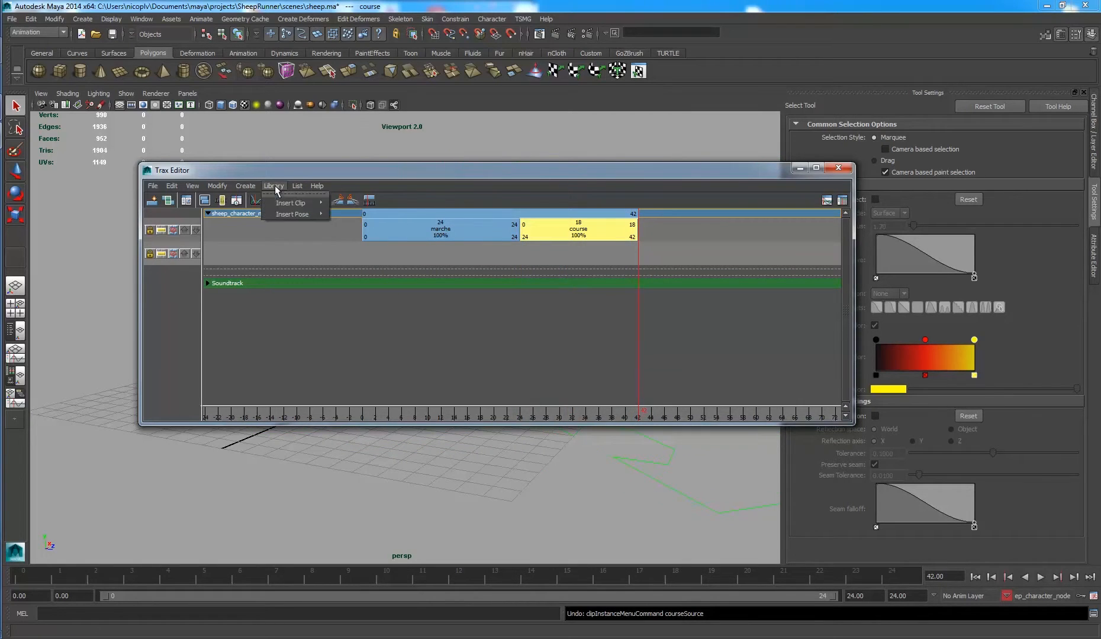
mouse_move(299, 203)
click(371, 226)
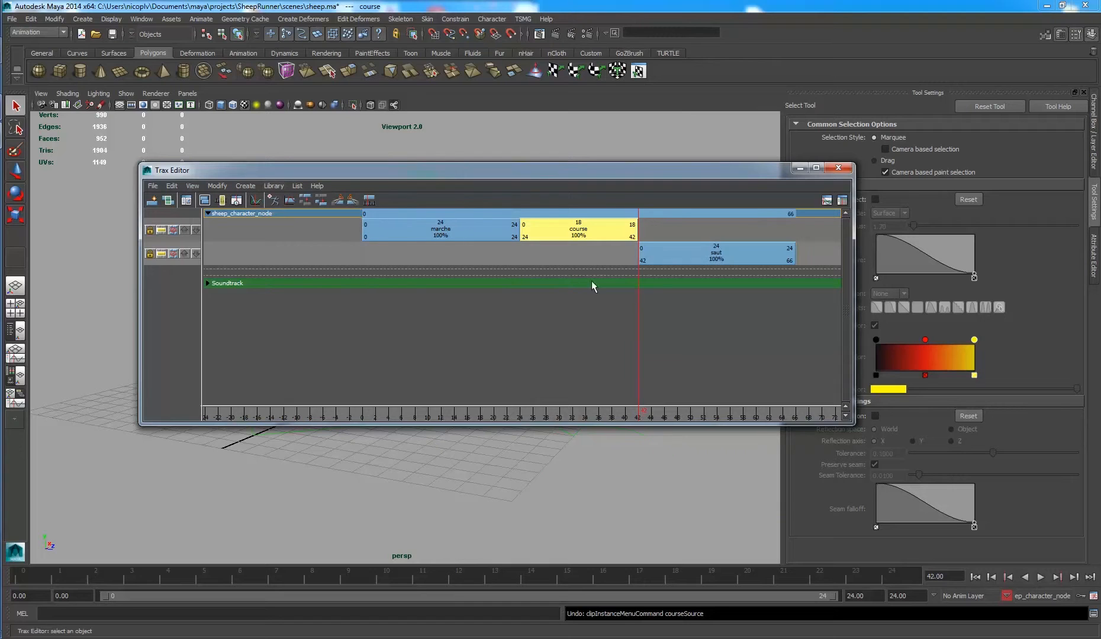
drag(650, 252, 650, 231)
Step: Insert the attente_ASource clip at frame 66, where the saut clip ends
scroll(716, 304, down, 6)
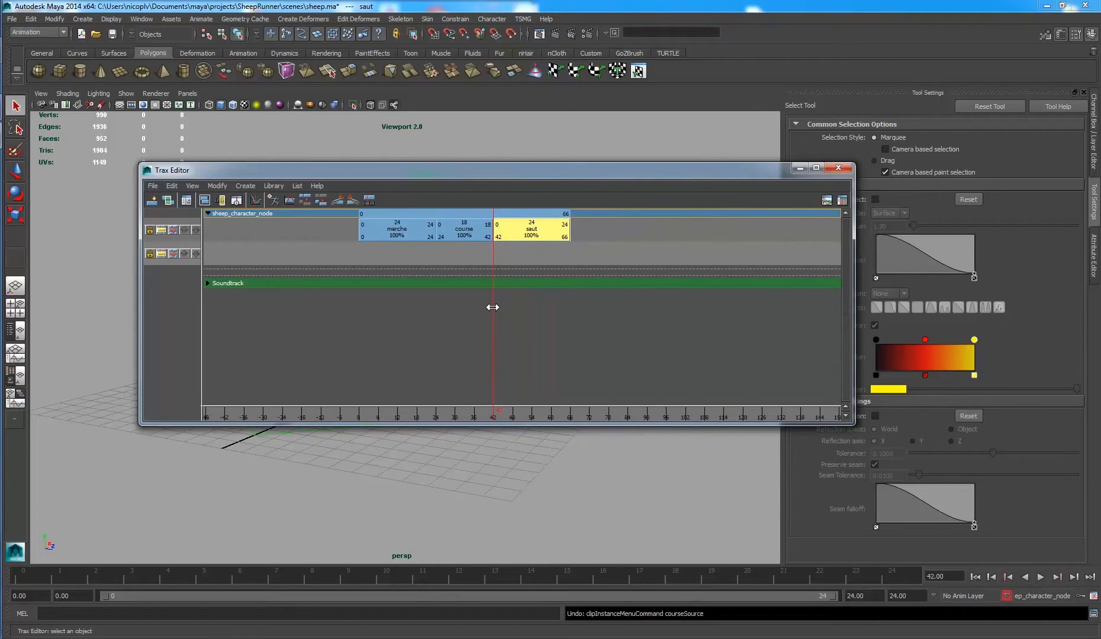
drag(492, 308, 570, 295)
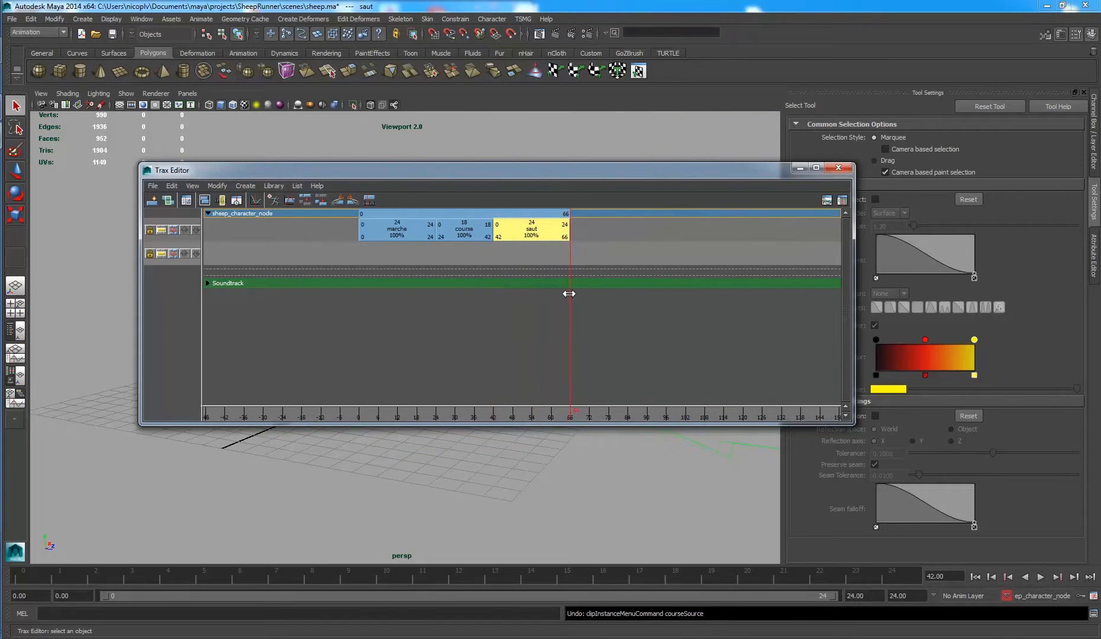
click(274, 186)
mouse_move(296, 202)
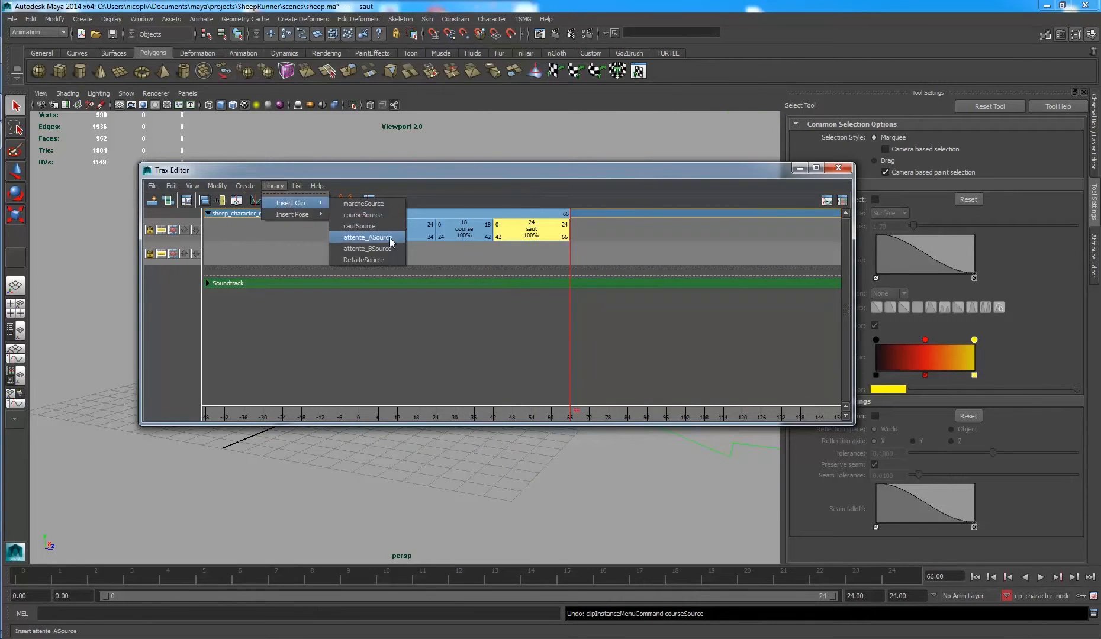
click(367, 237)
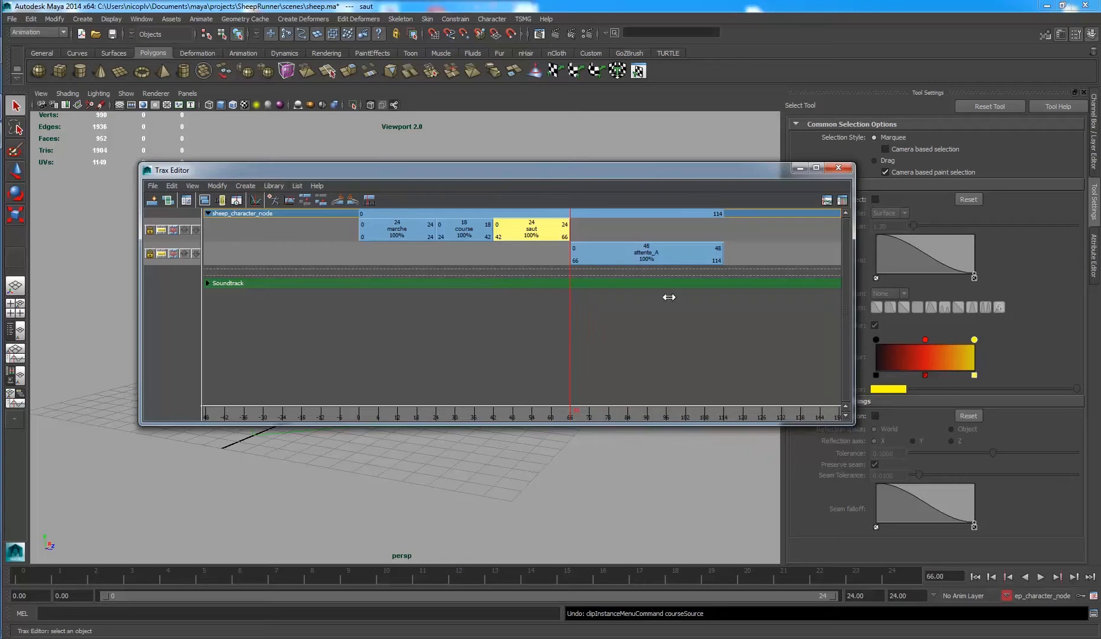
Step: Insert the attente_BSource clip at frame 114 and move attente_A onto the first track between saut and attente_B
drag(669, 297, 723, 298)
click(276, 186)
mouse_move(296, 205)
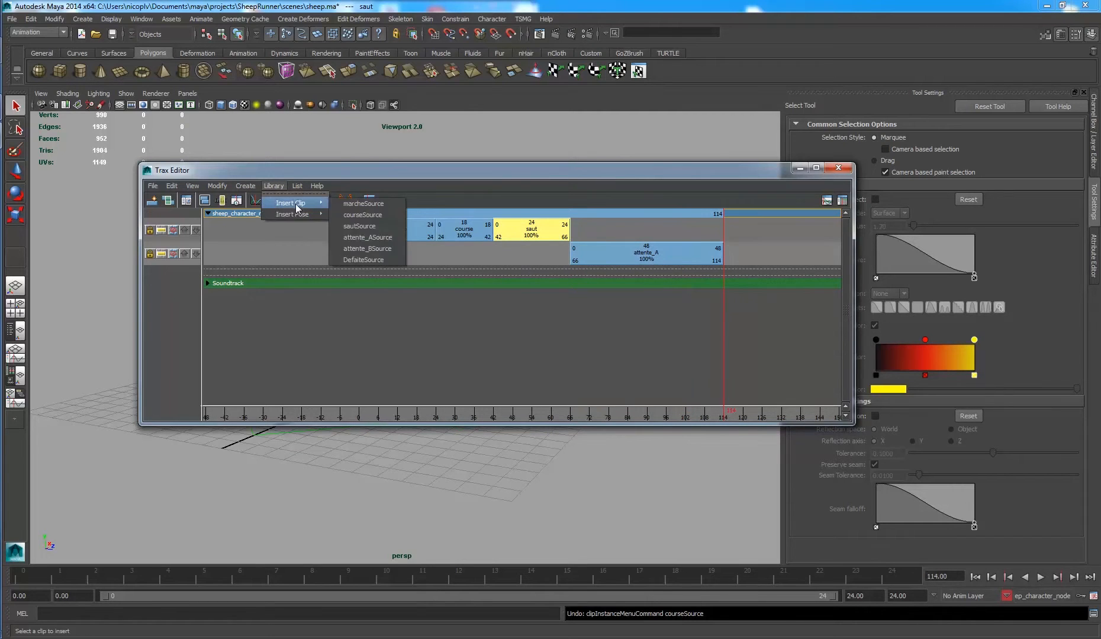
click(367, 249)
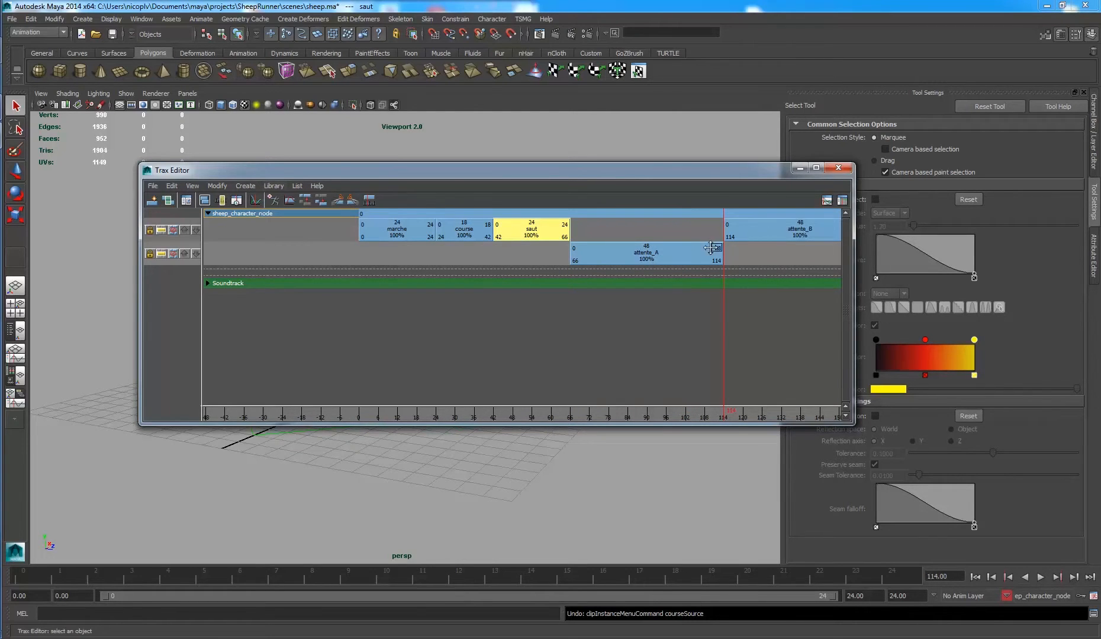
drag(688, 258, 686, 235)
Step: Move the attente_A and attente_B clips together ahead of marche, so that attente_B ends at frame 0
shift+click(747, 238)
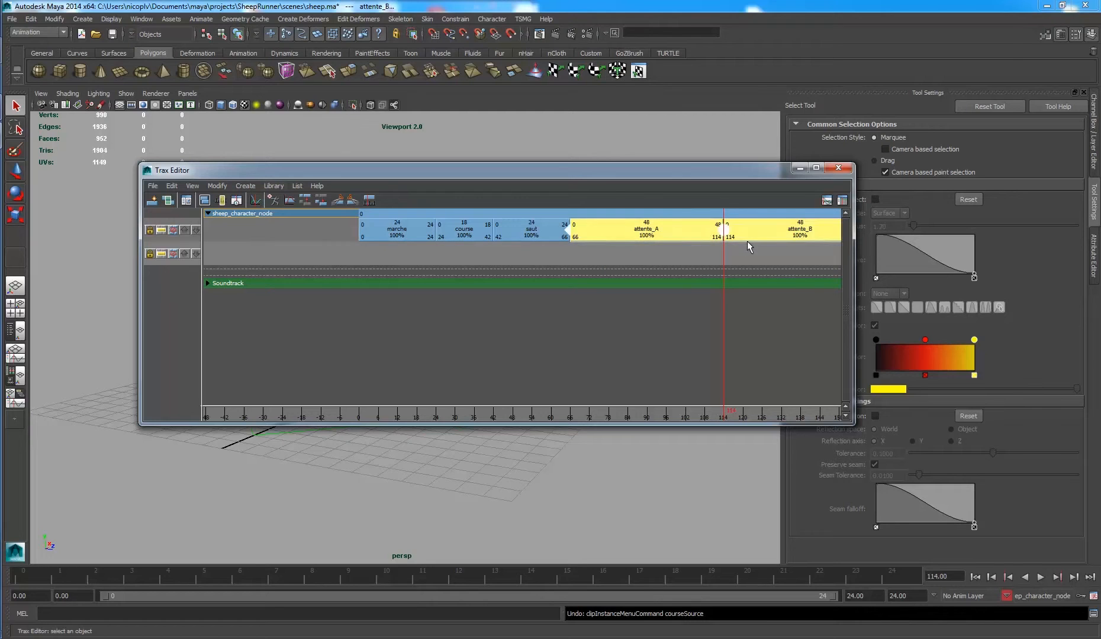
click(735, 234)
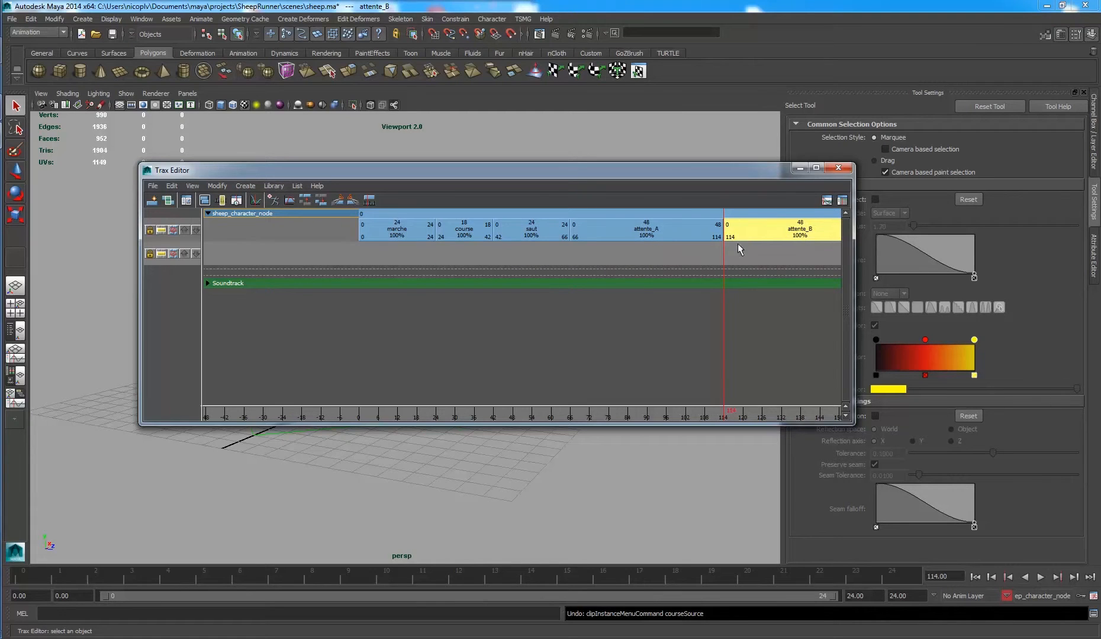
shift+click(686, 228)
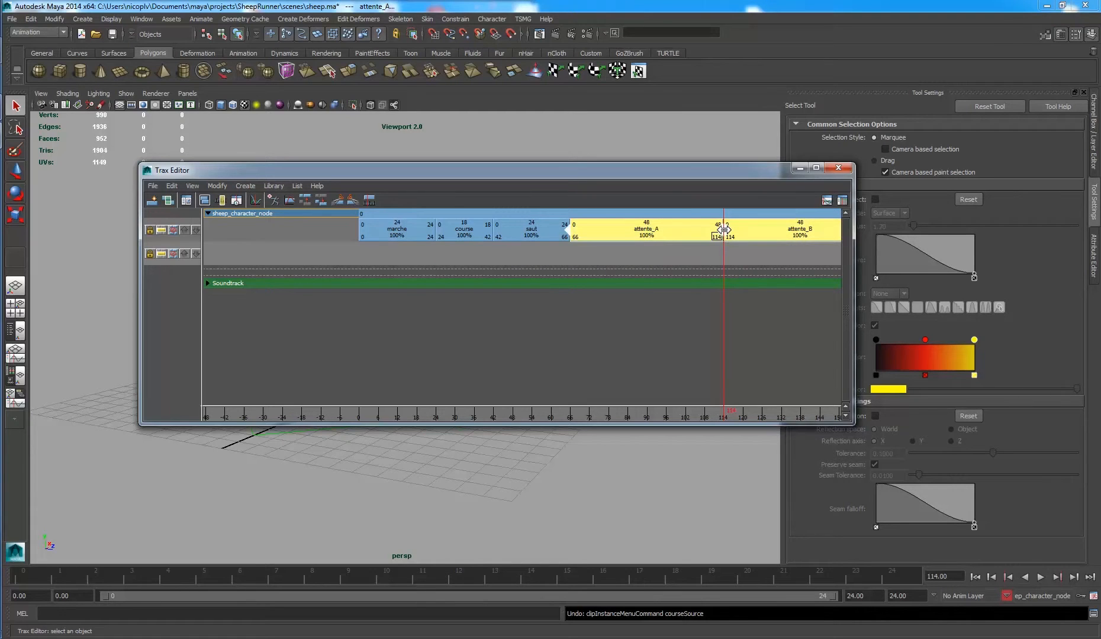
drag(724, 230, 545, 229)
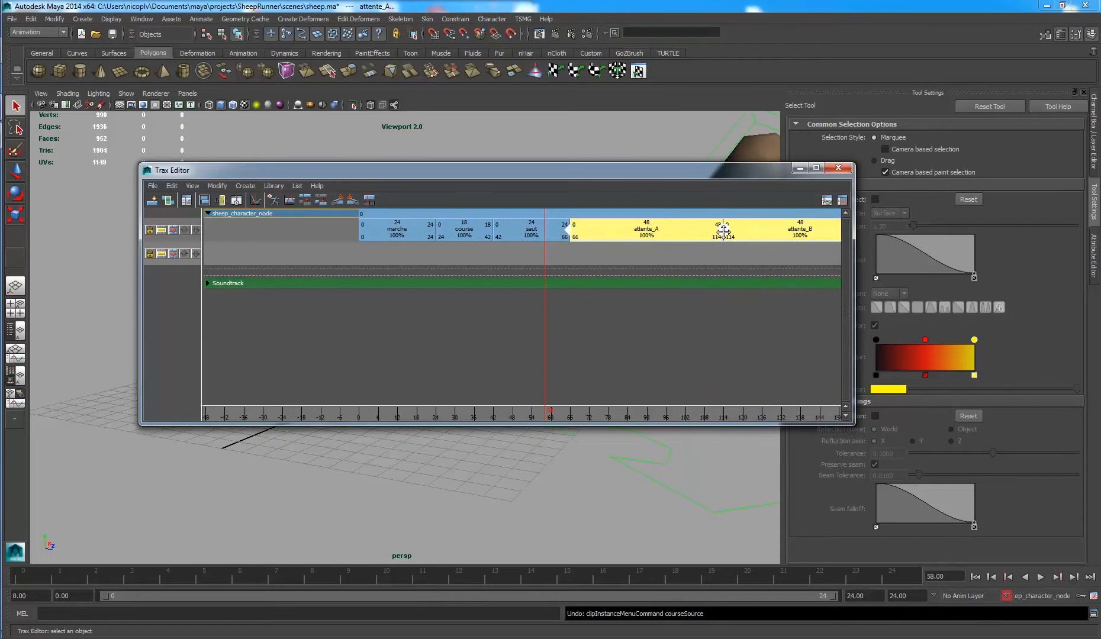
drag(724, 231, 206, 215)
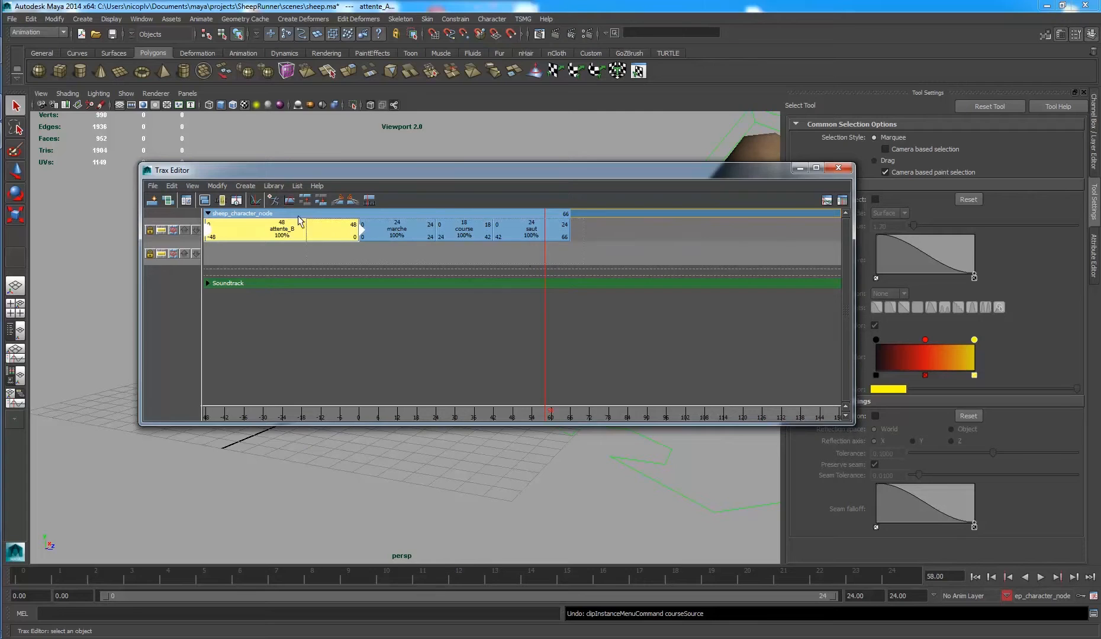
drag(299, 217, 276, 214)
Step: Set the current time to frame 0 and shift all five clips together so that attente_A starts there
scroll(373, 238, down, 2)
shift+click(270, 236)
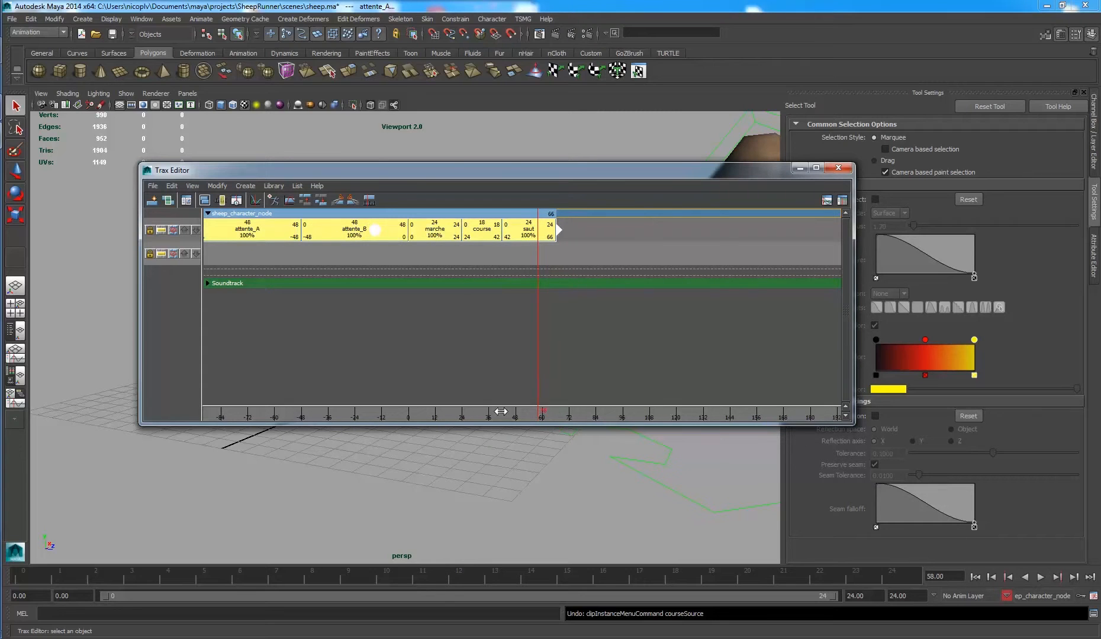
drag(500, 412, 408, 412)
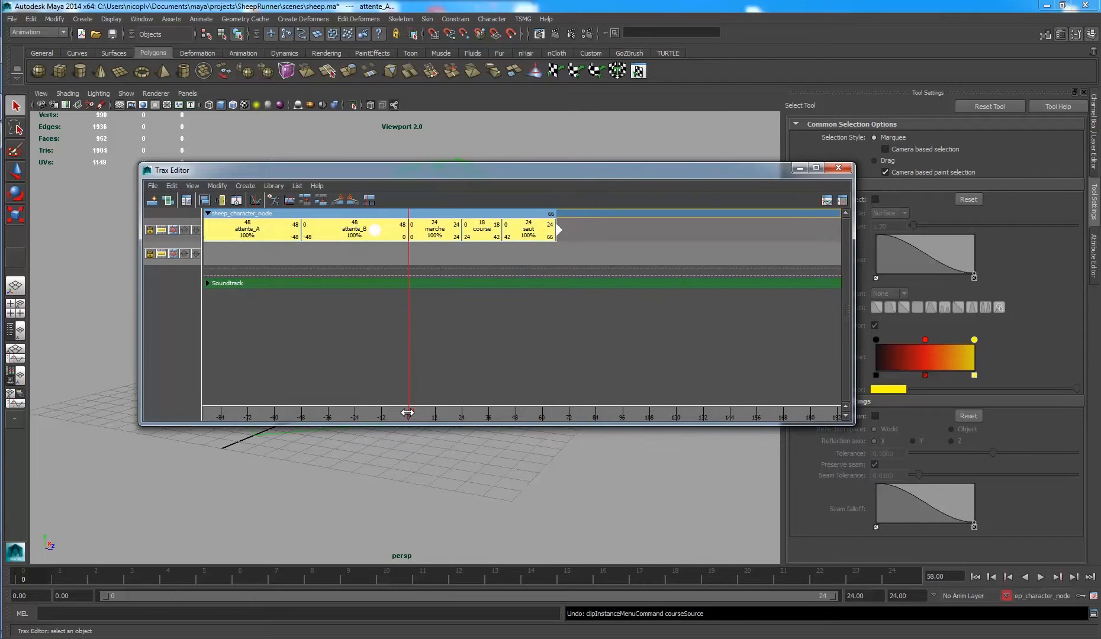
drag(382, 230, 588, 228)
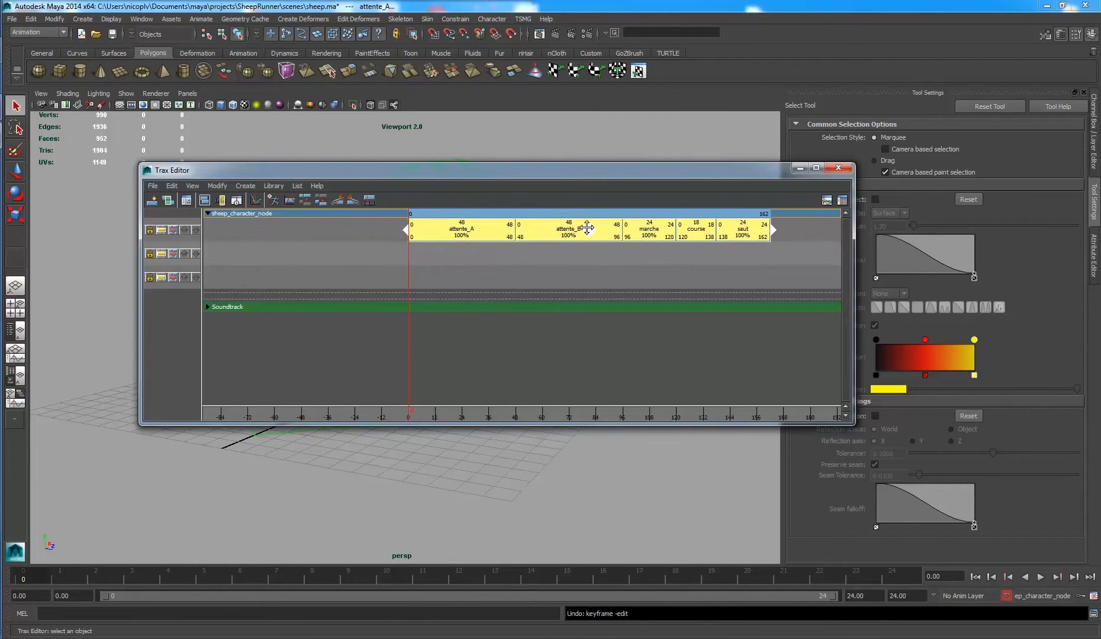
click(560, 266)
Step: Insert the DefaiteSource clip at frame 162 and place it on the first track, directly after saut
scroll(554, 258, down, 1)
alt+middle_drag(625, 263, 511, 267)
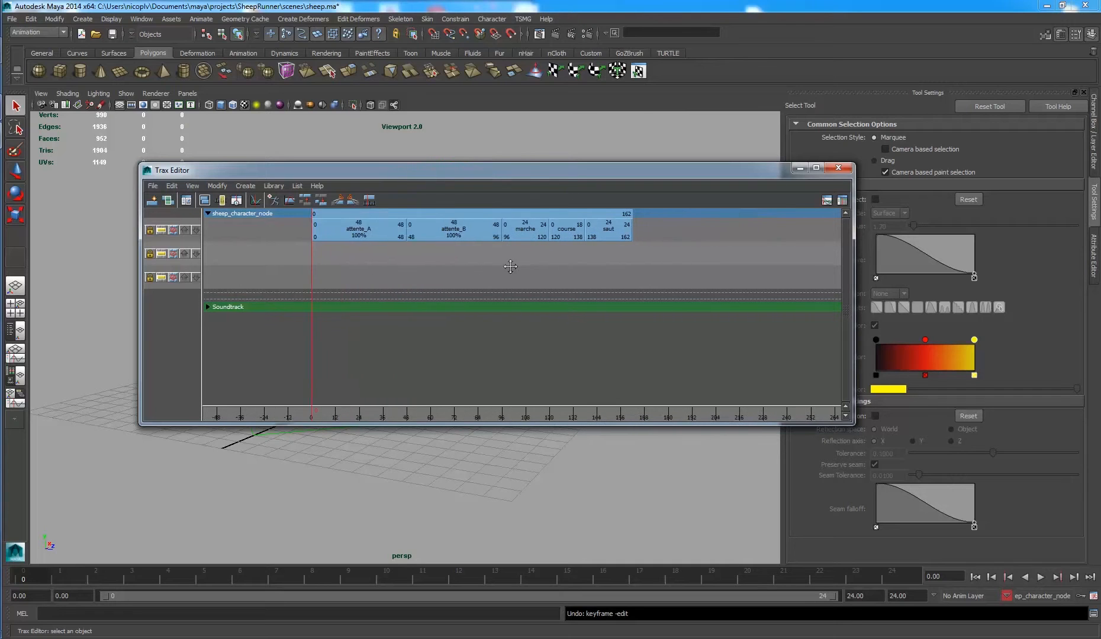
drag(563, 409, 590, 410)
scroll(543, 256, up, 6)
click(274, 185)
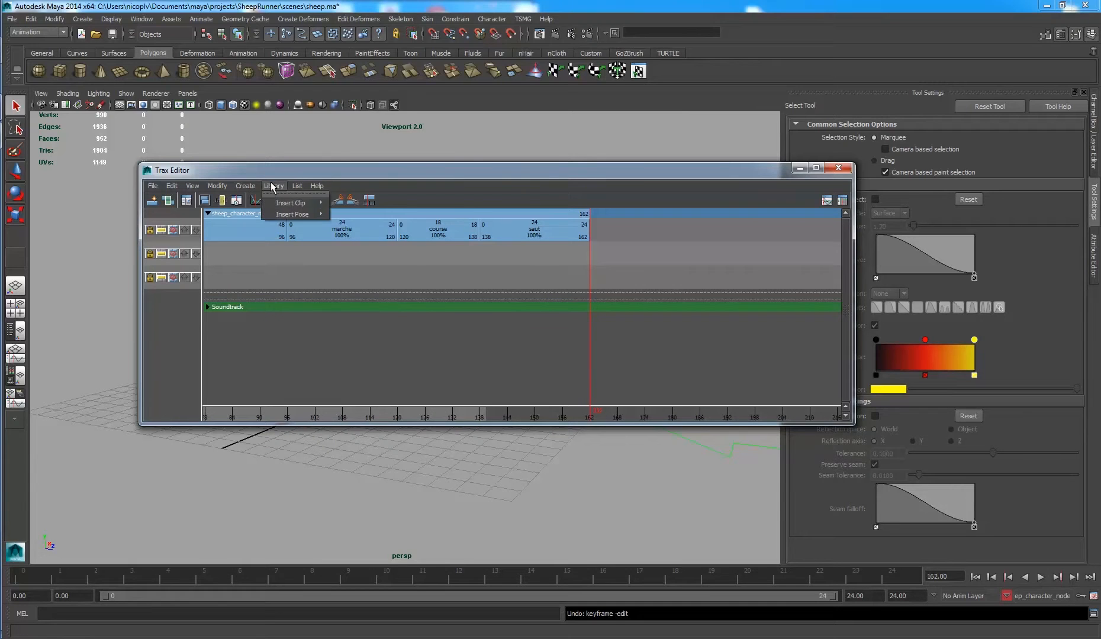
mouse_move(293, 205)
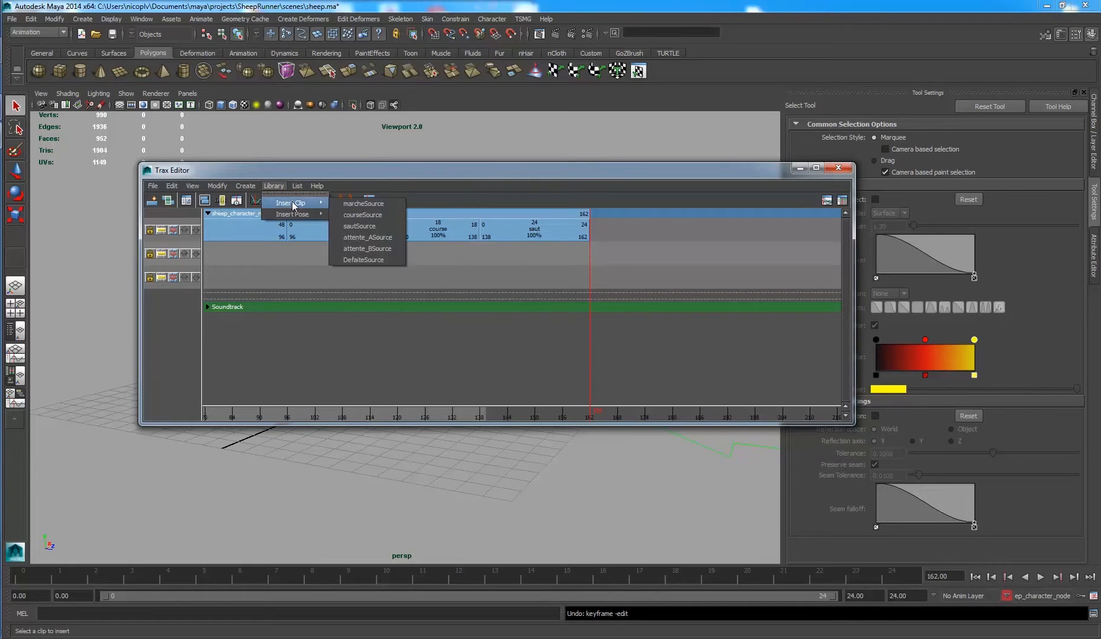
click(363, 260)
click(629, 256)
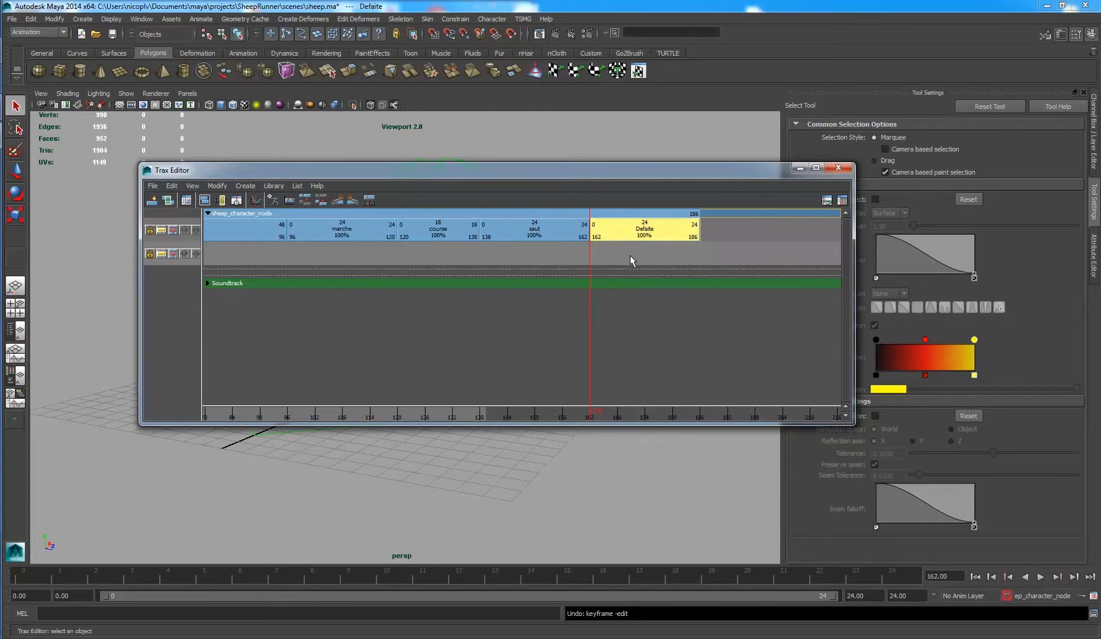
click(639, 321)
Step: Move the Trax Editor window off the sheep and scrub through the clip sequence to preview the animation
scroll(633, 256, down, 9)
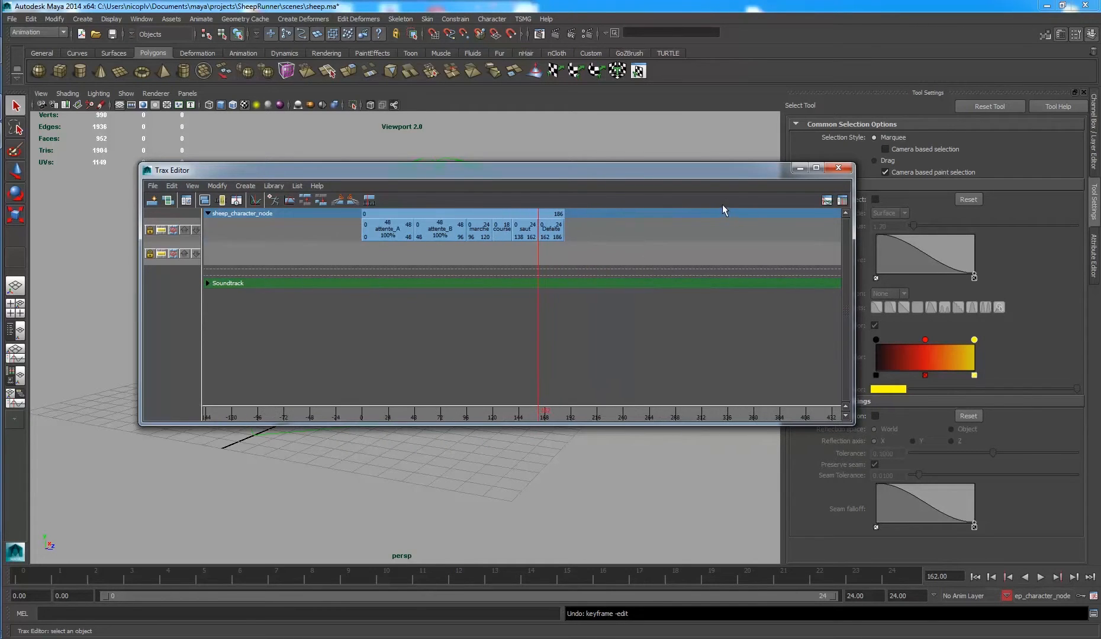
drag(696, 178, 1035, 104)
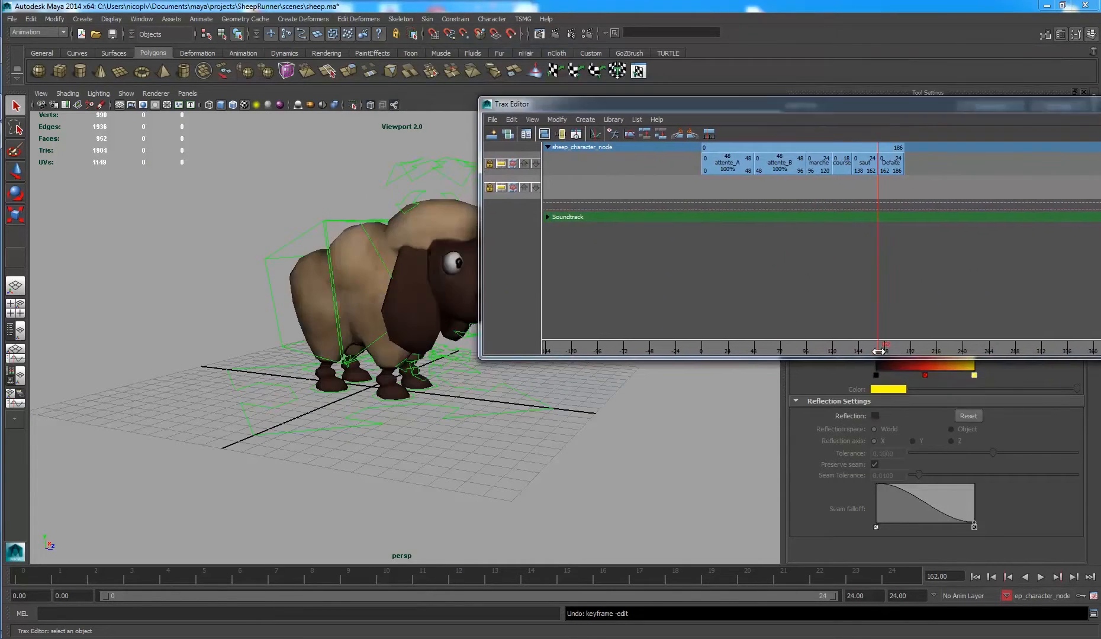
drag(737, 348, 869, 335)
alt+middle_drag(597, 425, 416, 460)
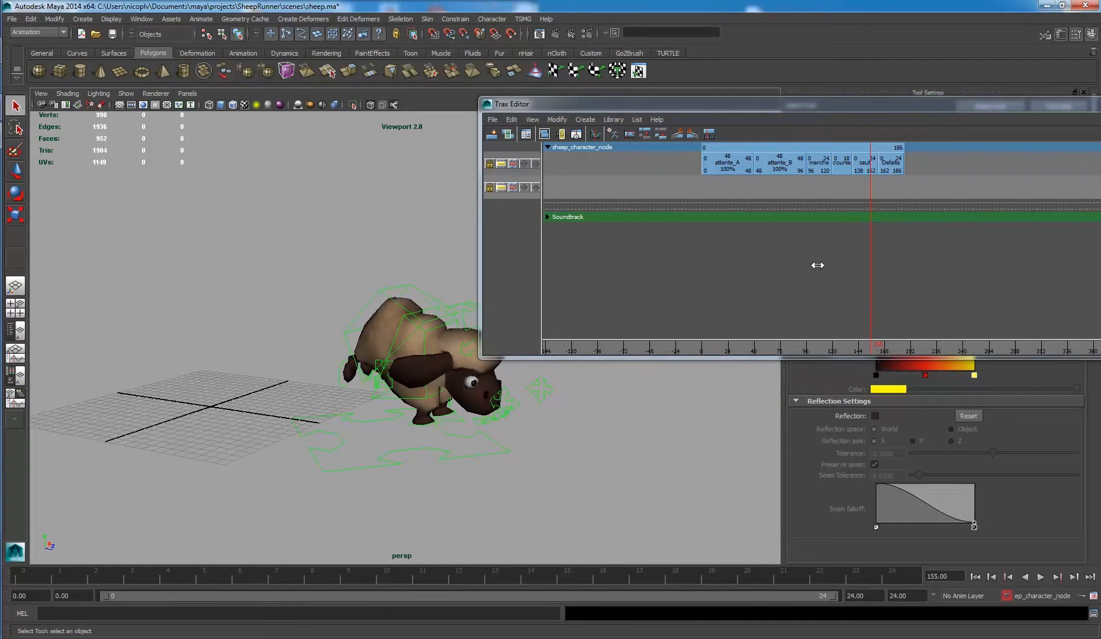
Step: Select all six clips on the Trax track, shrink the Trax Editor window, and set the channel offsets to All Absolute
drag(716, 160, 694, 163)
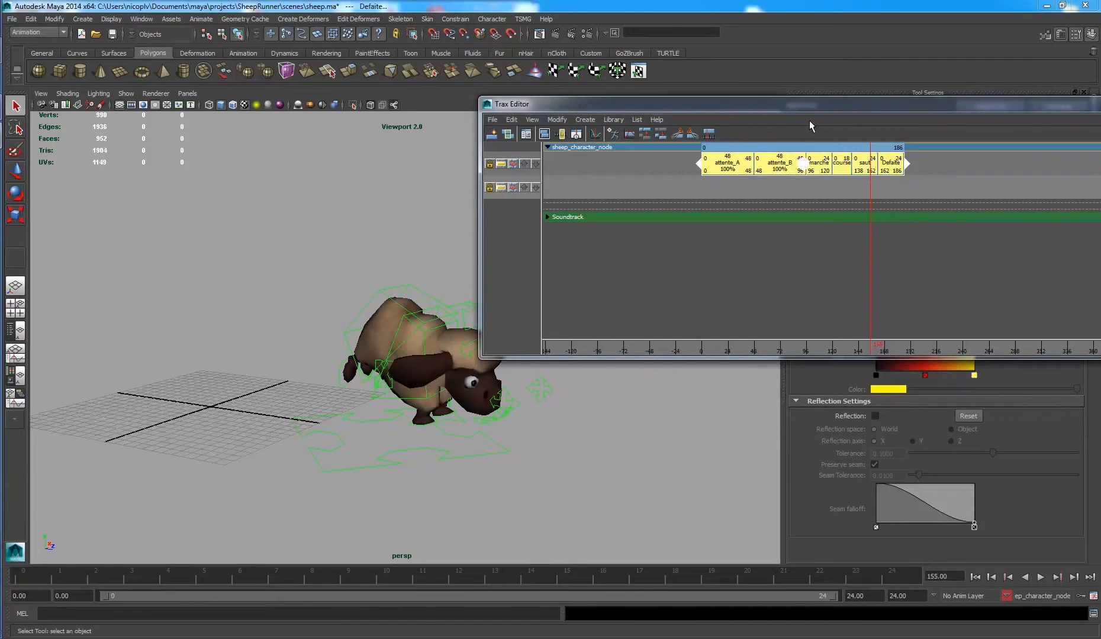
drag(896, 105, 678, 47)
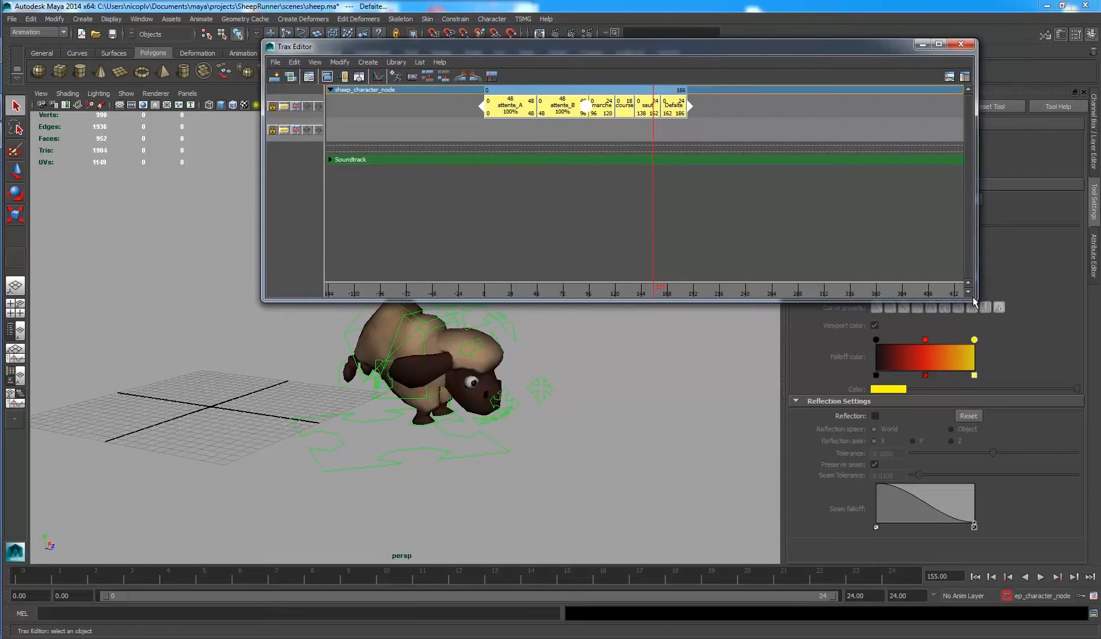
drag(960, 294, 745, 232)
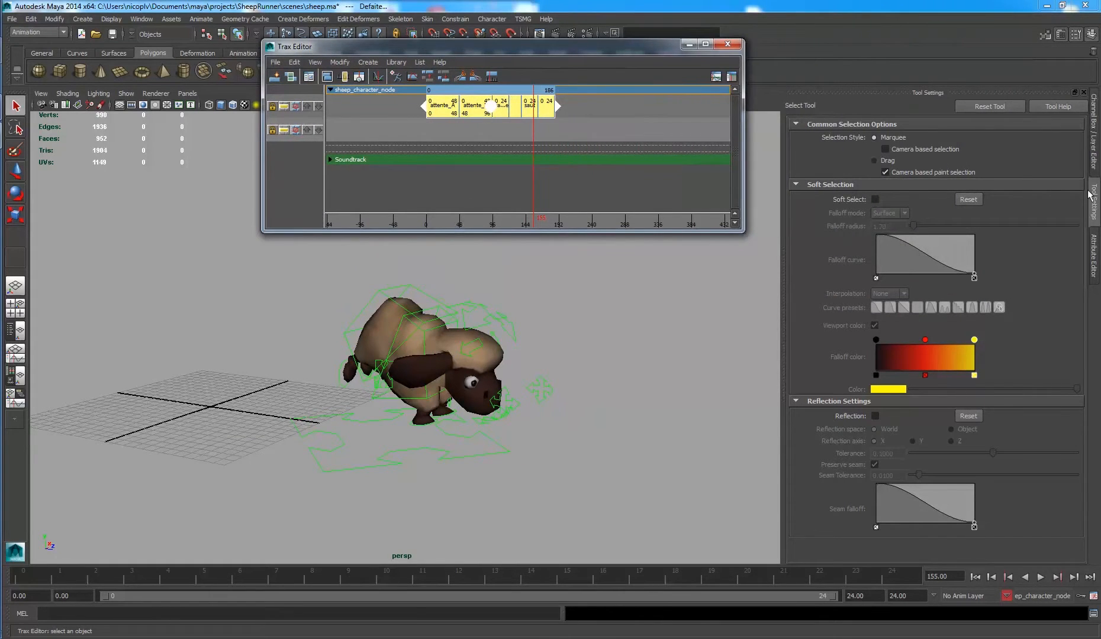
click(1094, 255)
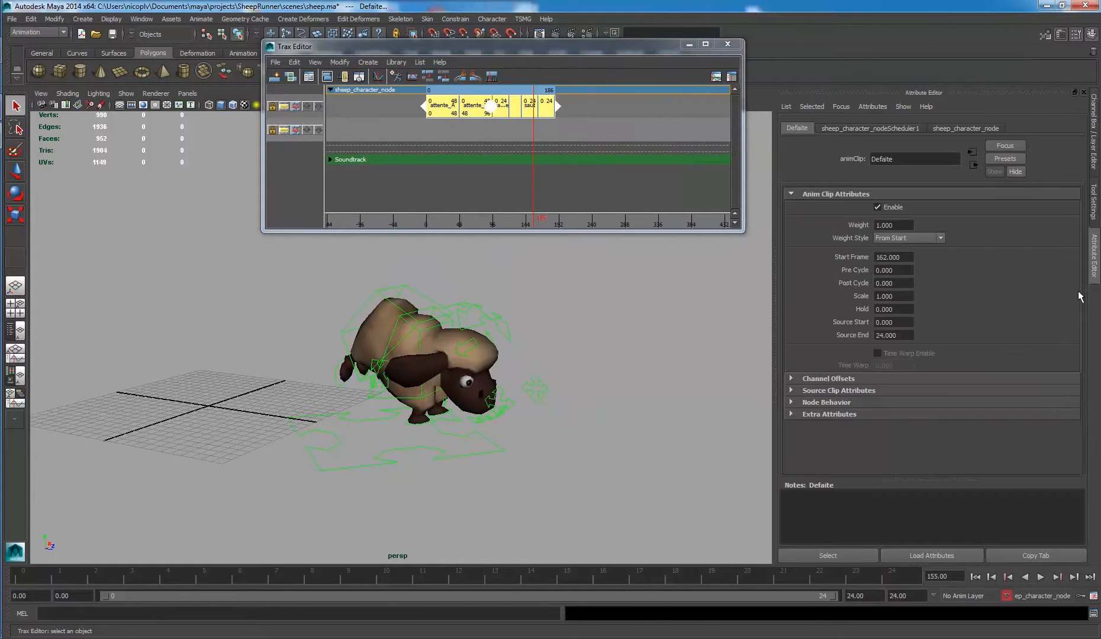
click(879, 378)
scroll(887, 376, down, 3)
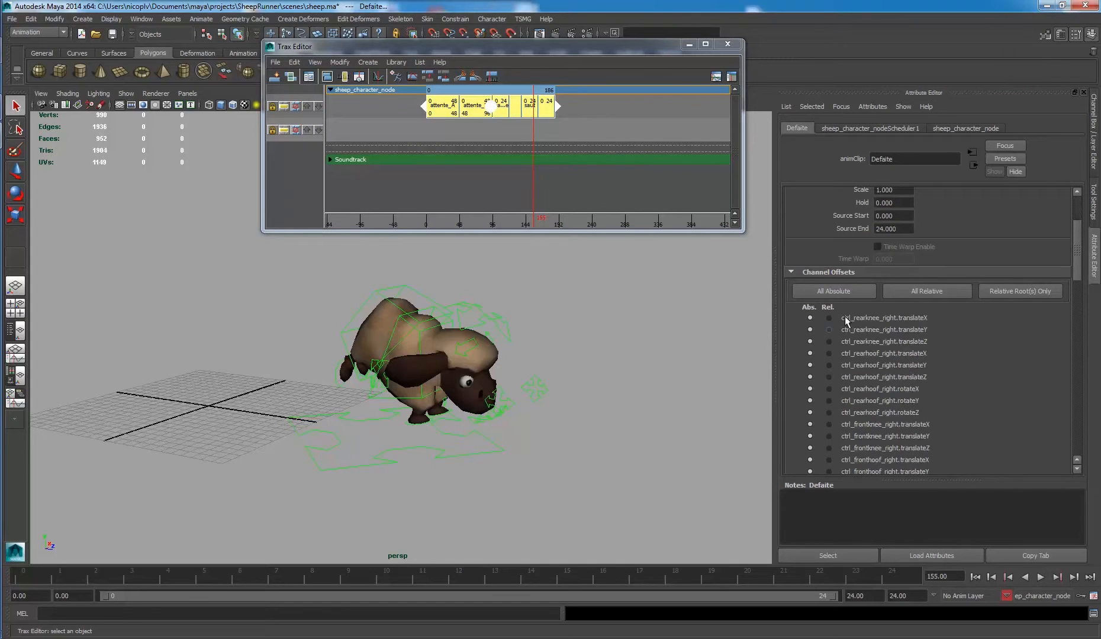
click(831, 287)
key(a)
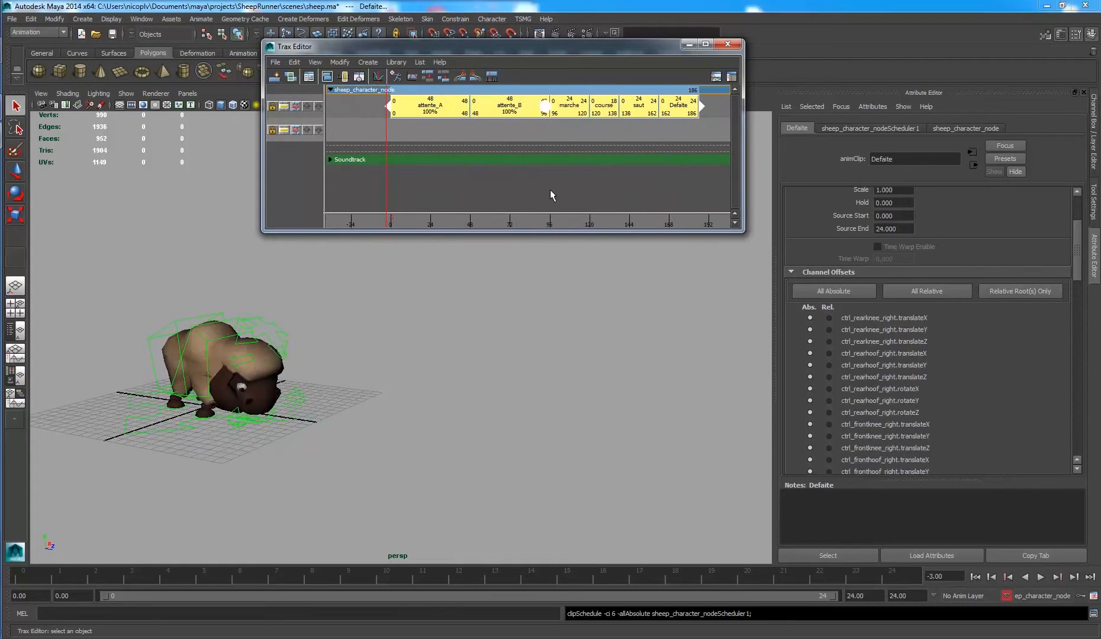
Step: Enlarge the Trax Editor window, deselect the clips, and set the playback range's end frame to 186
drag(743, 229, 789, 292)
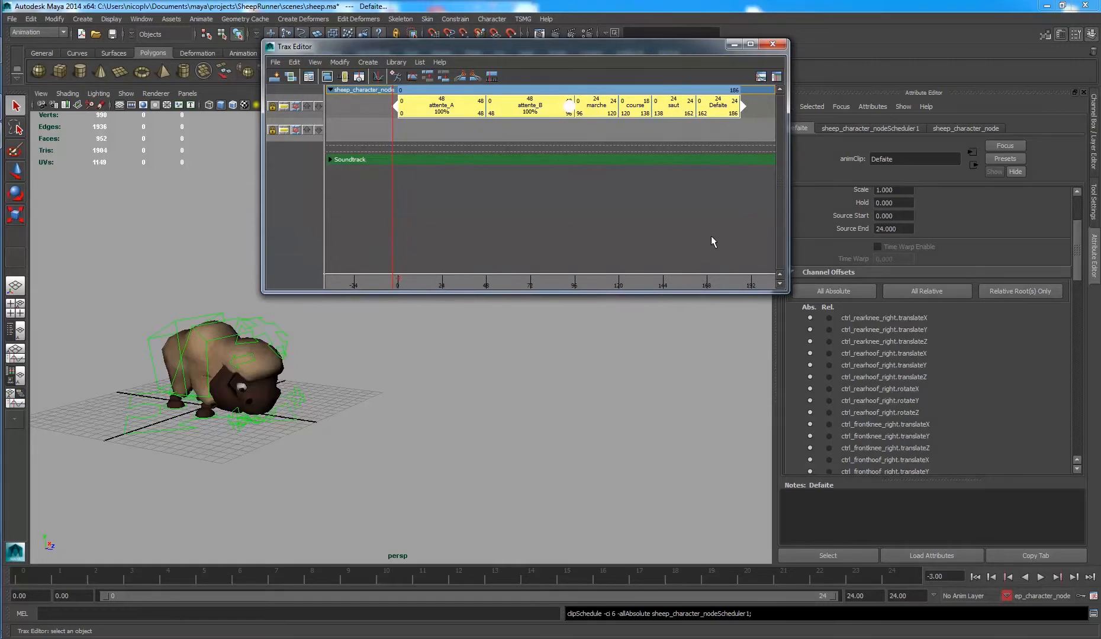
click(748, 130)
alt+middle_drag(655, 214, 629, 214)
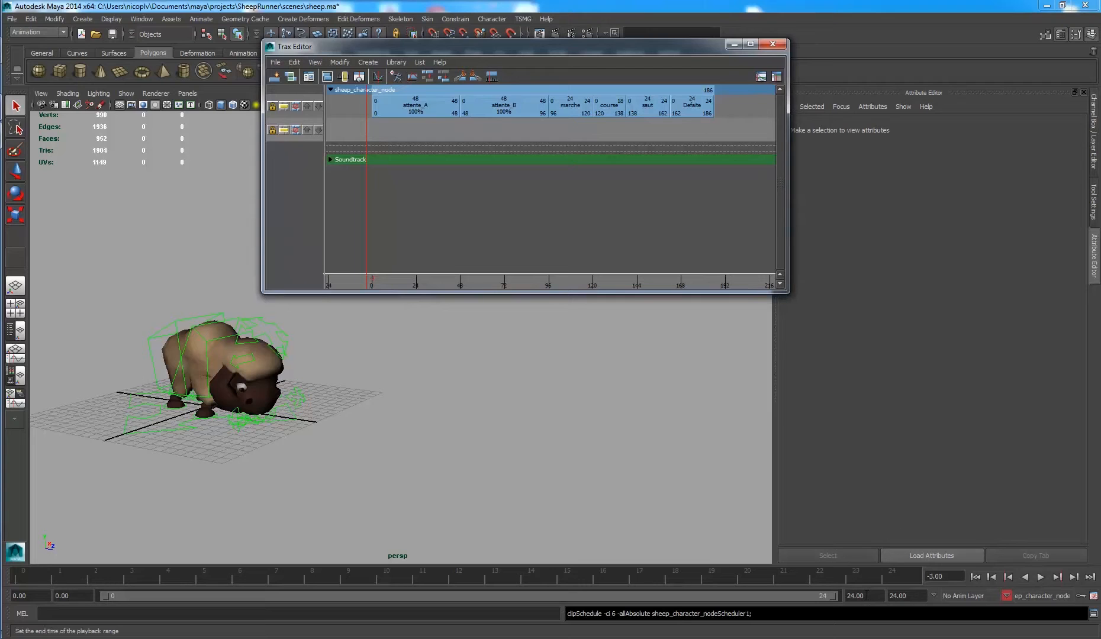
click(859, 596)
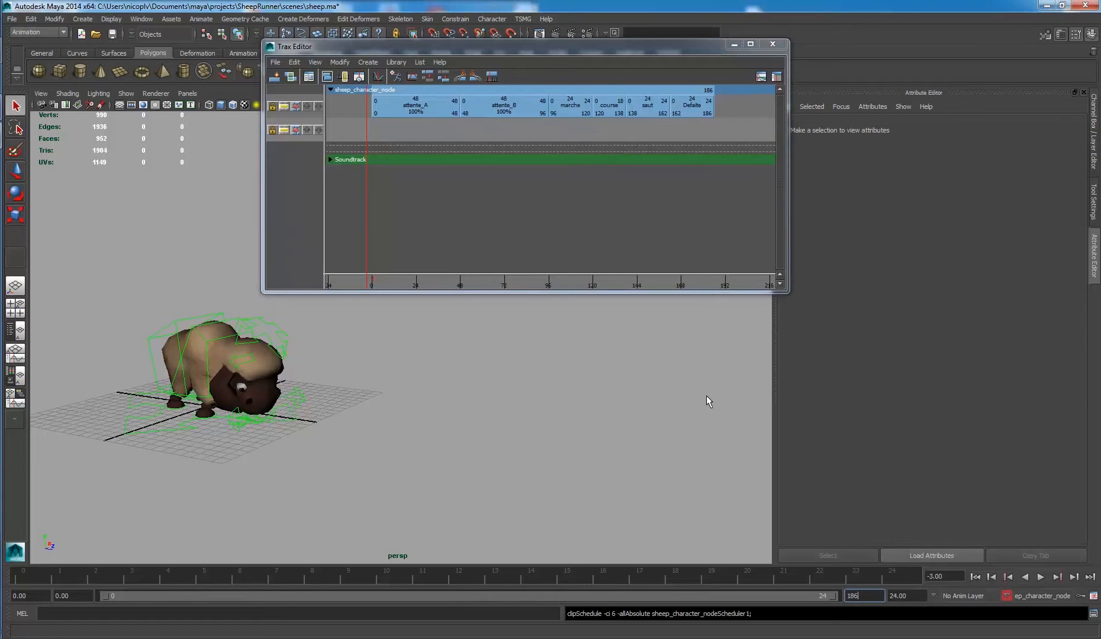
text(186)
key(Return)
Step: Play the full clip sequence from the start of the timeline to preview the sheep's animation, and stop playback
click(21, 580)
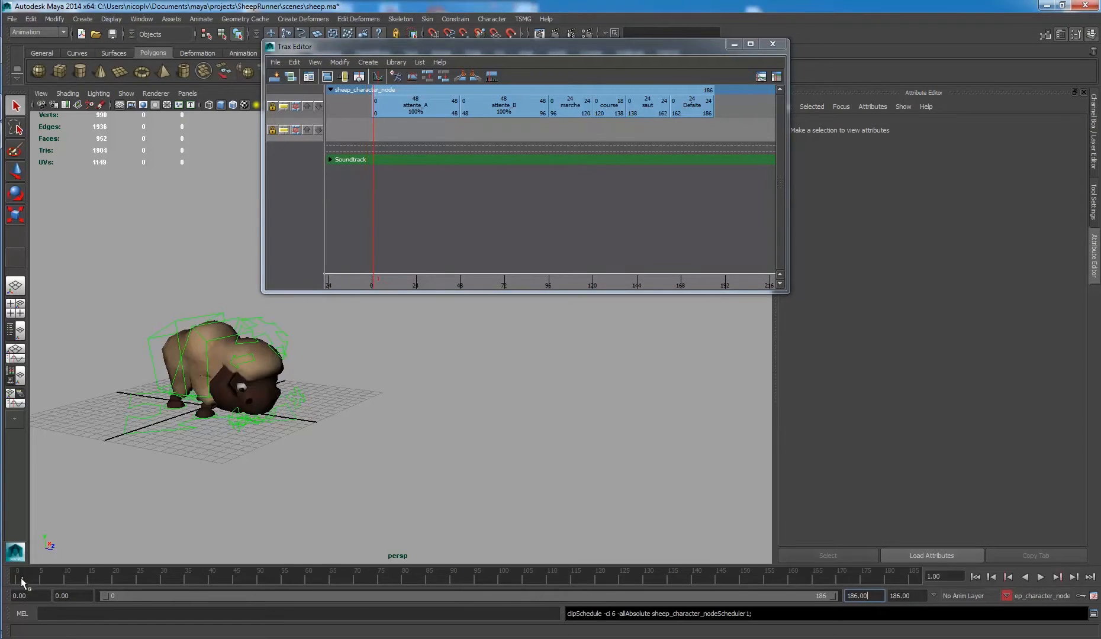
key(alt+v)
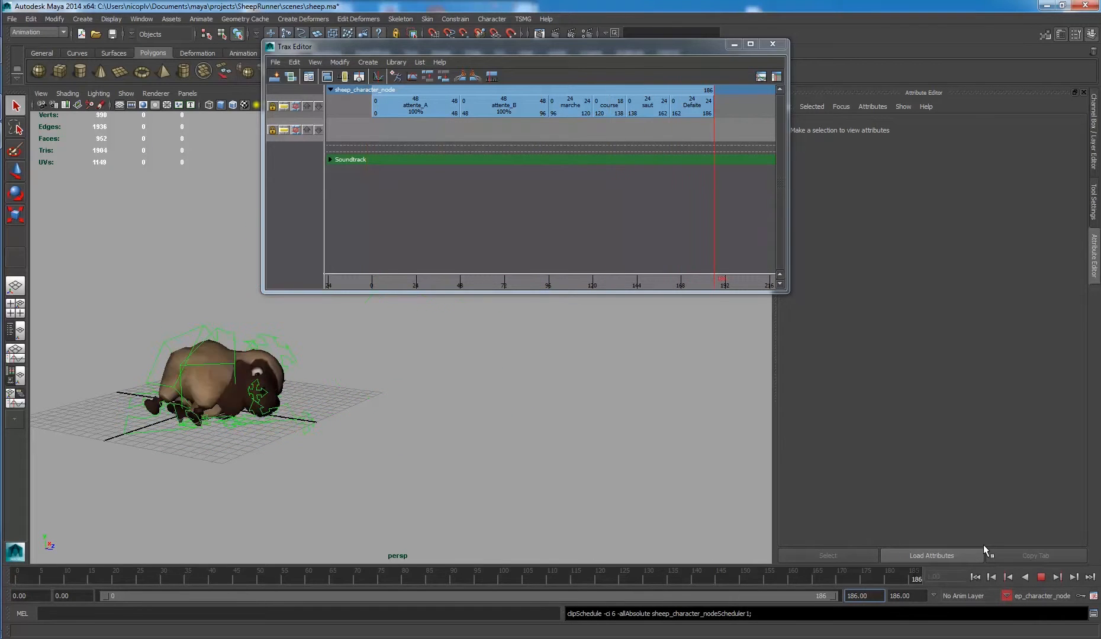
key(alt+v)
Step: Save the sheep scene and move the Trax Editor window away from the main toolbars
alt+right_drag(62, 364, 405, 491)
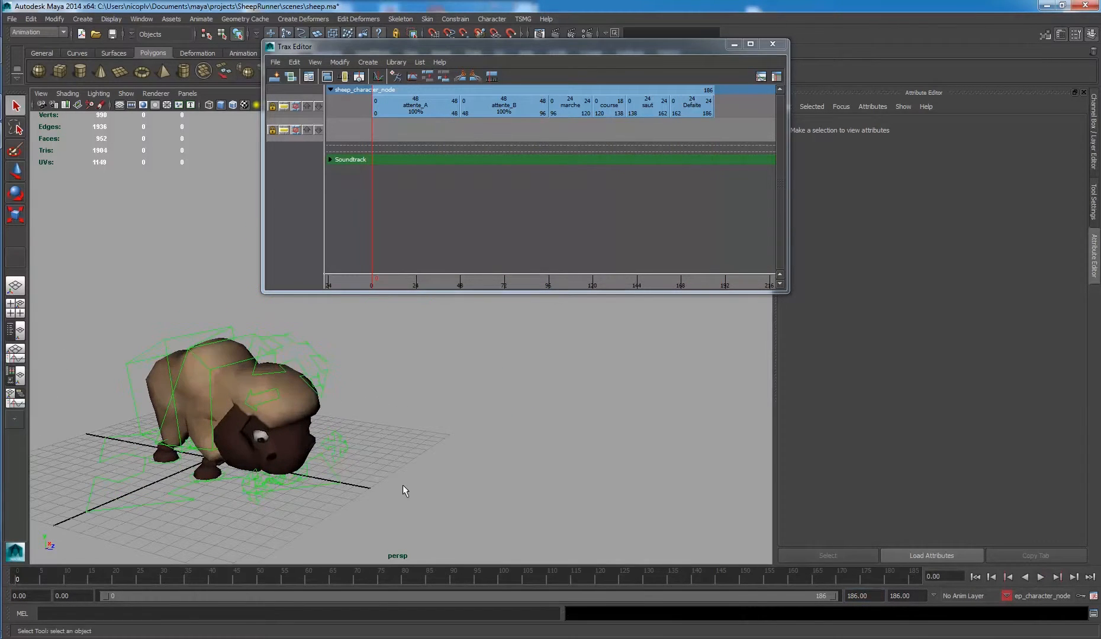
click(112, 34)
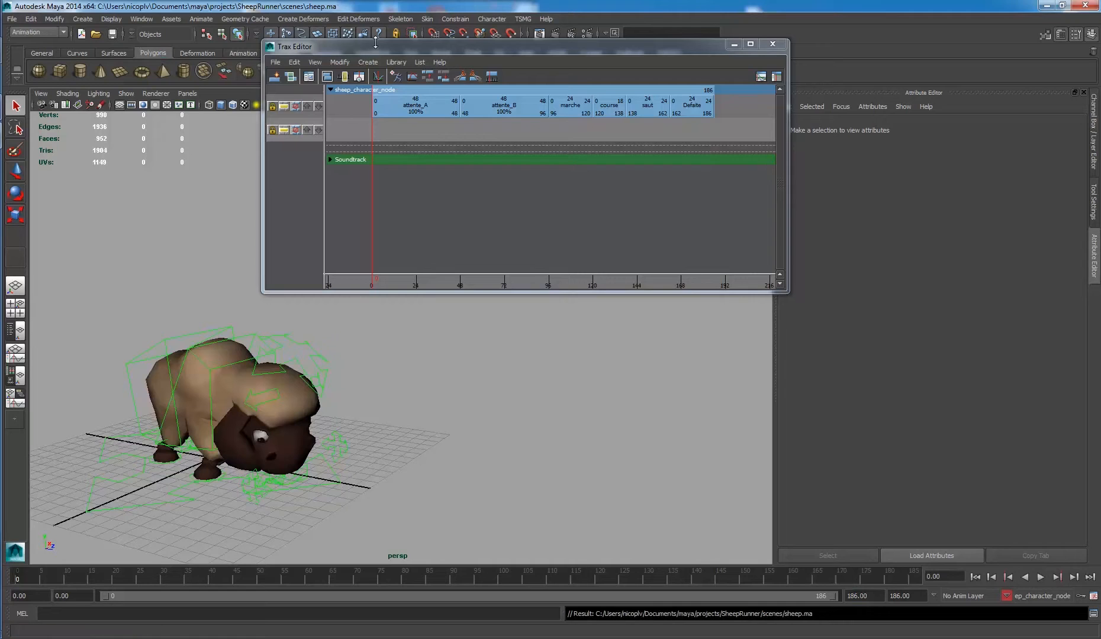
drag(375, 43, 424, 124)
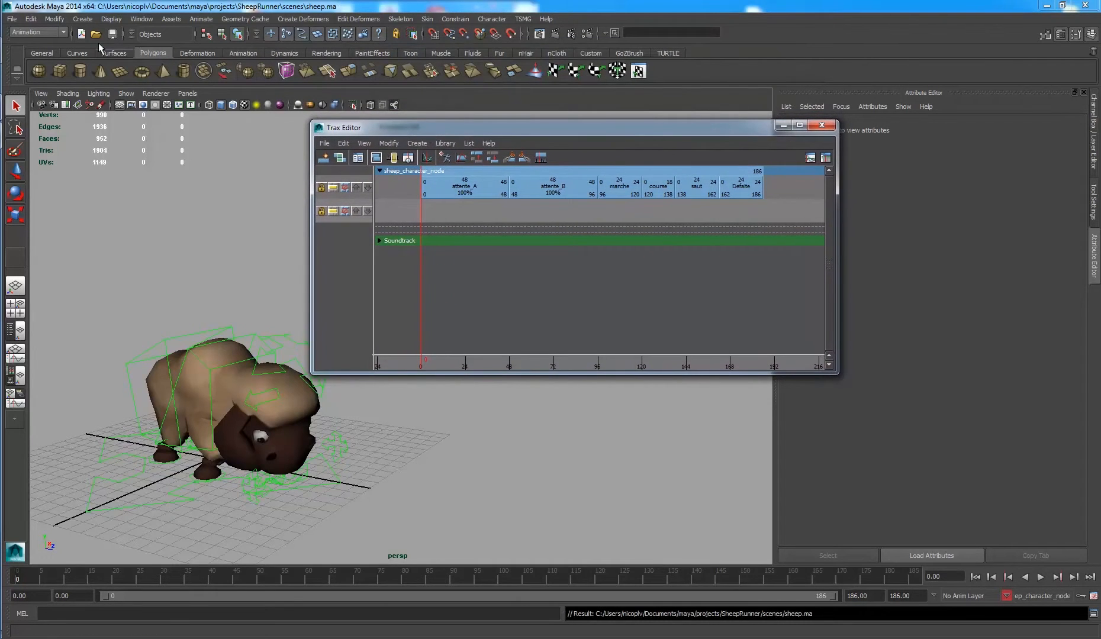
Step: Check in the Plug-in Manager whether fbxmaya.mll is loaded and set to auto load, and close the manager
click(136, 22)
click(138, 21)
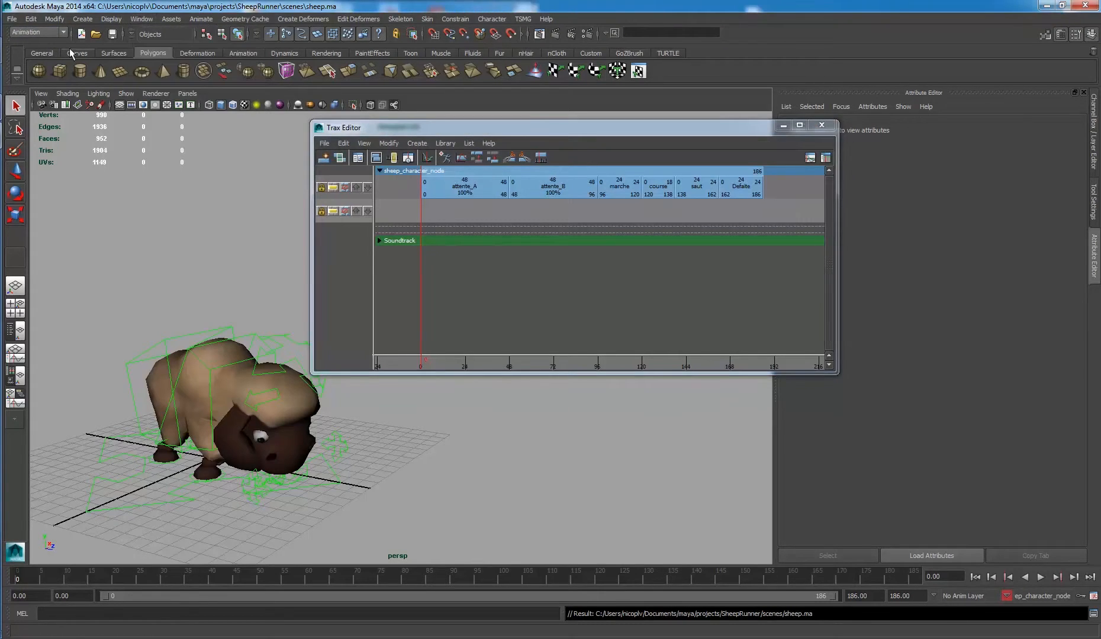
click(15, 21)
click(14, 21)
click(148, 19)
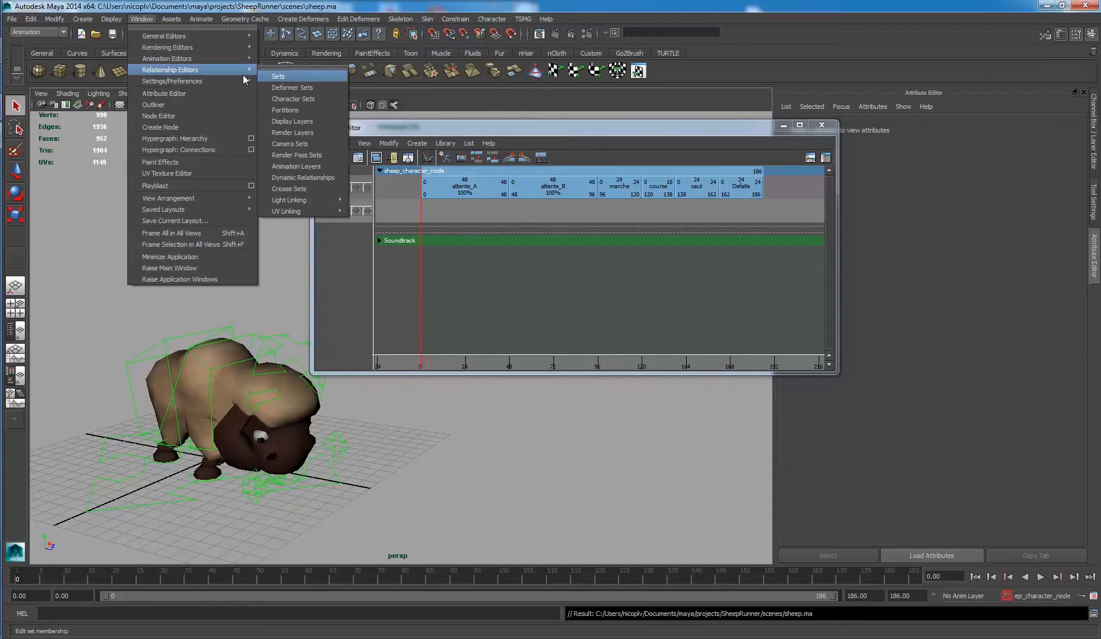
mouse_move(218, 82)
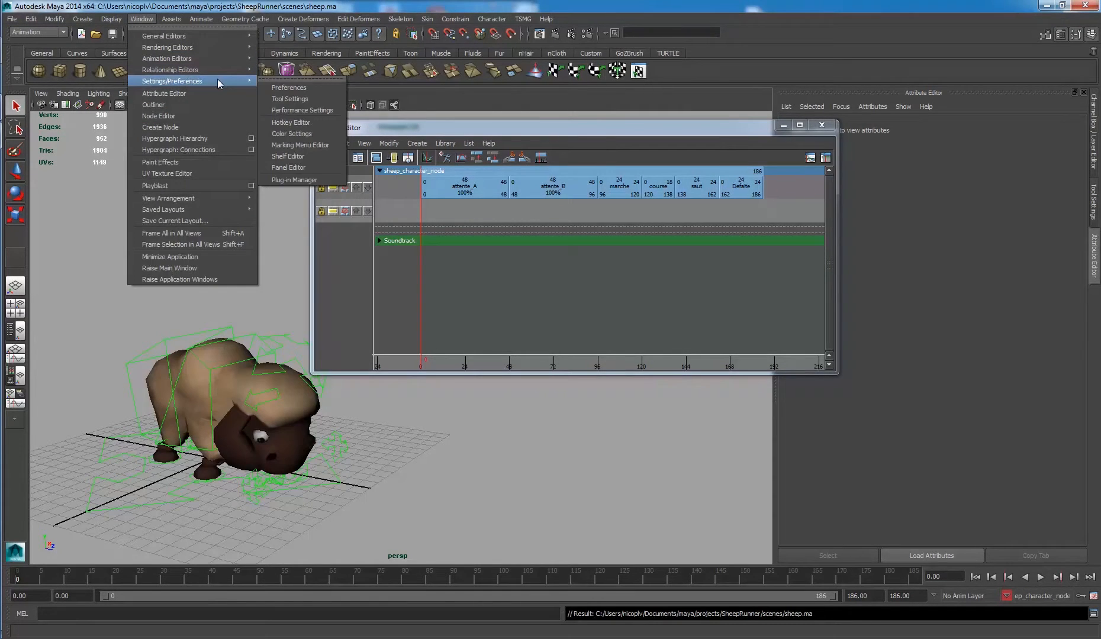
click(304, 180)
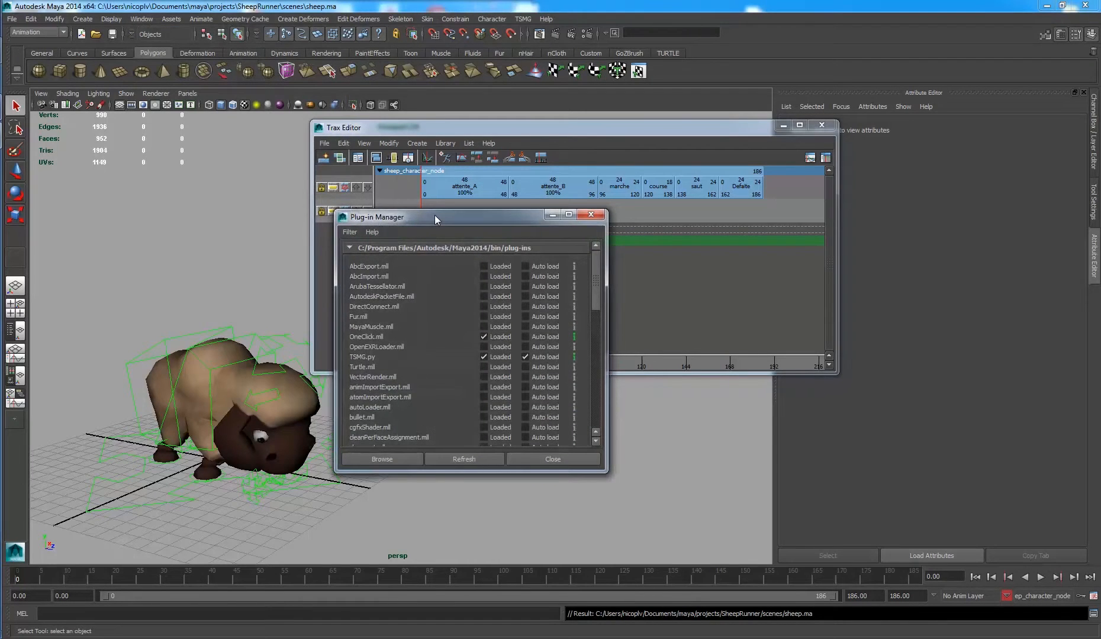
drag(435, 216, 431, 171)
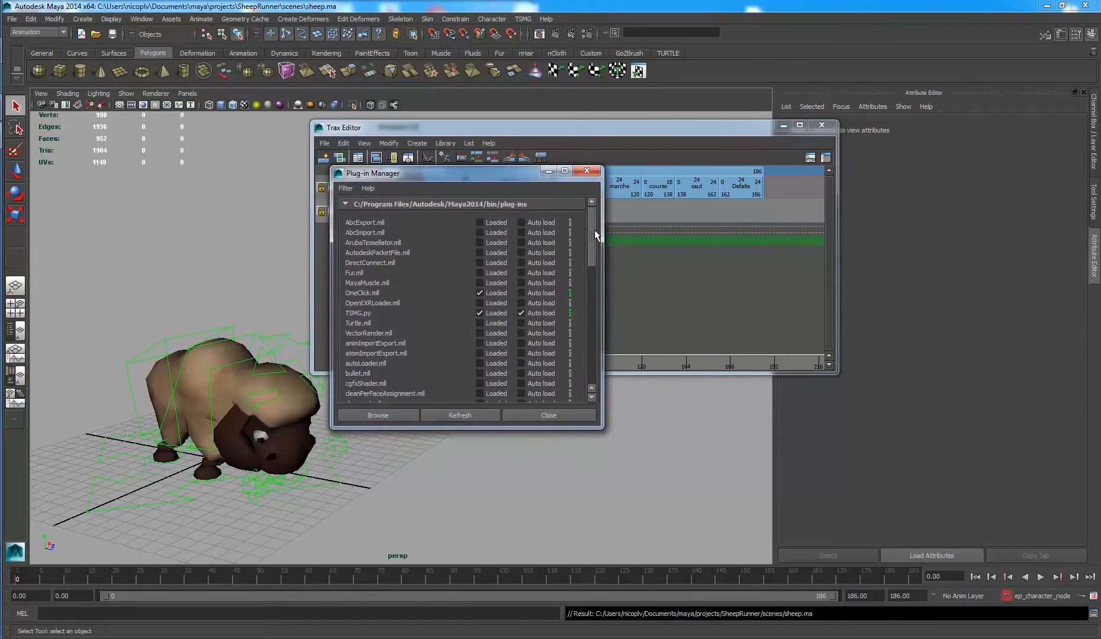
drag(594, 230, 602, 270)
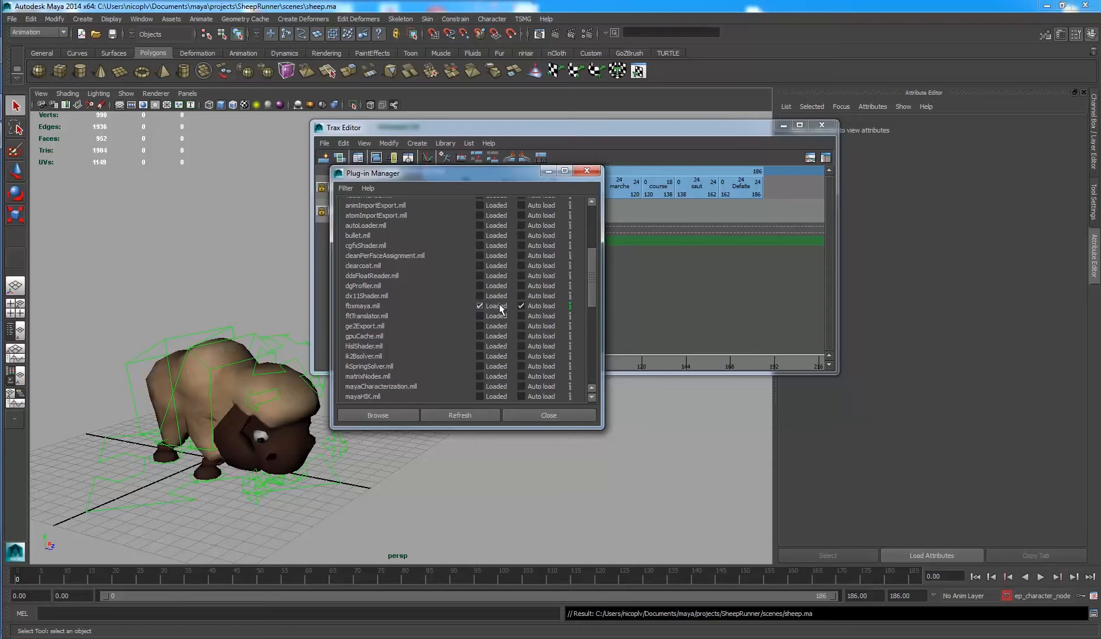
click(561, 415)
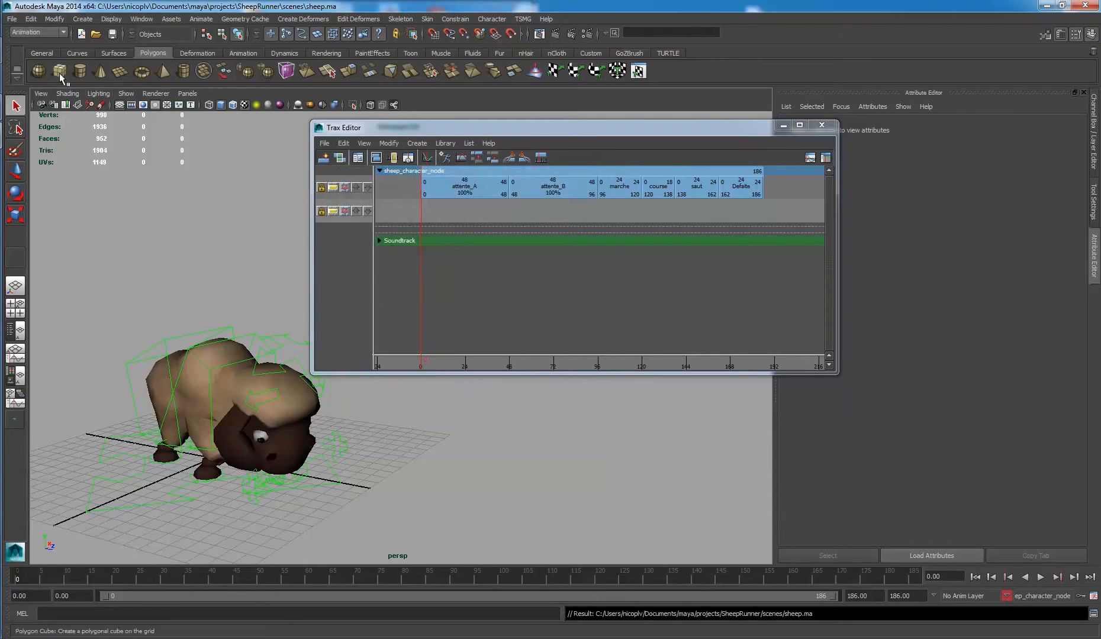
Step: Open the Export All options, reset them to their defaults, and set the file type to FBX export
click(14, 20)
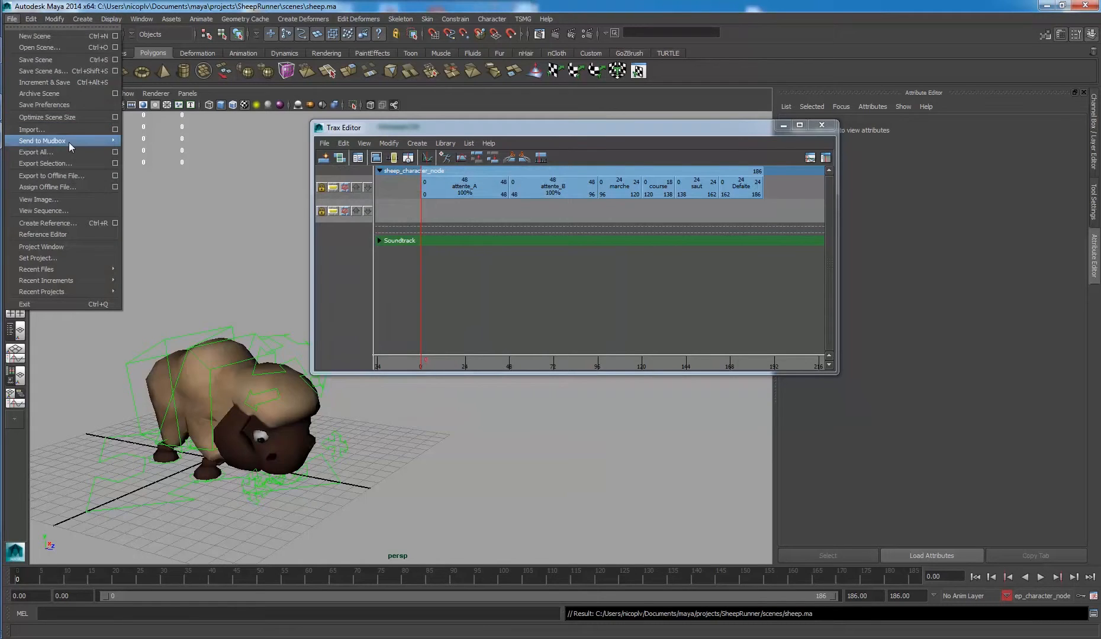
click(117, 153)
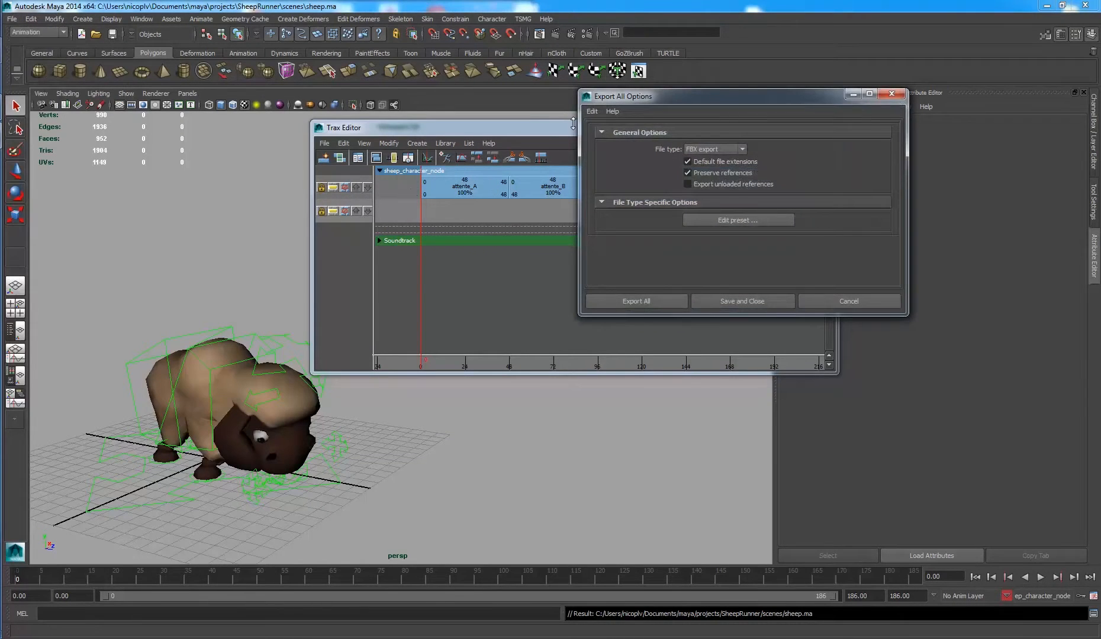
click(592, 111)
click(617, 134)
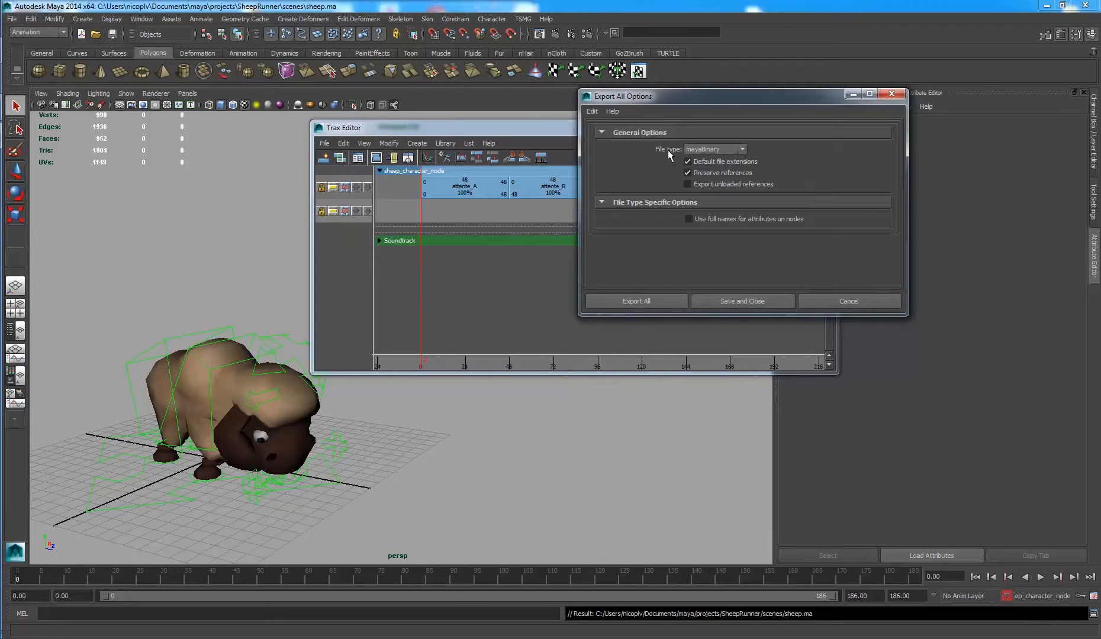
click(706, 151)
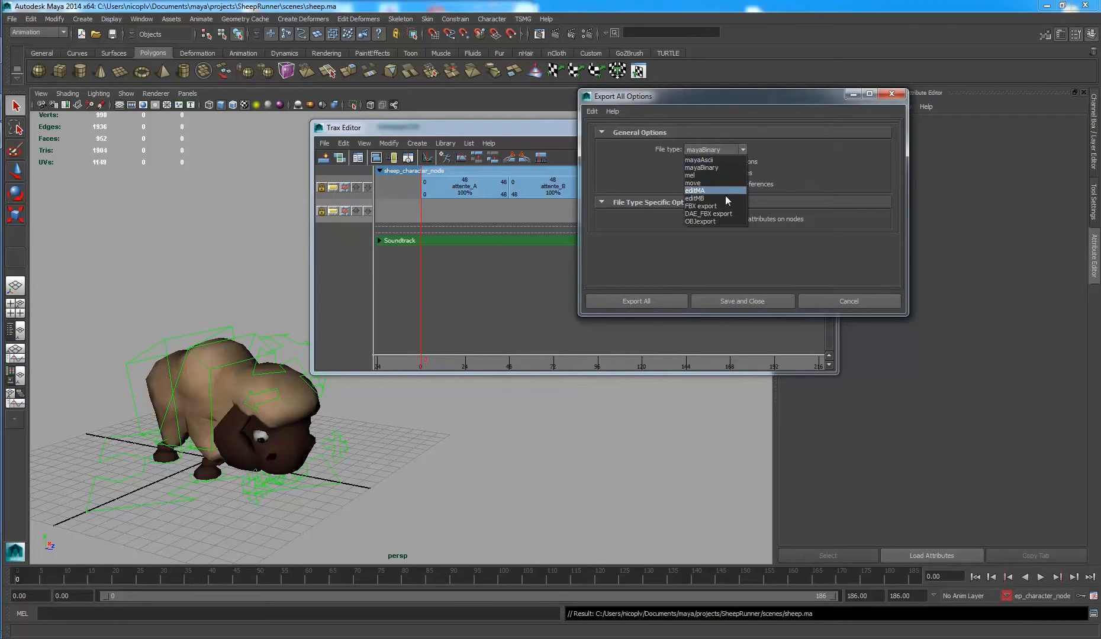
click(693, 207)
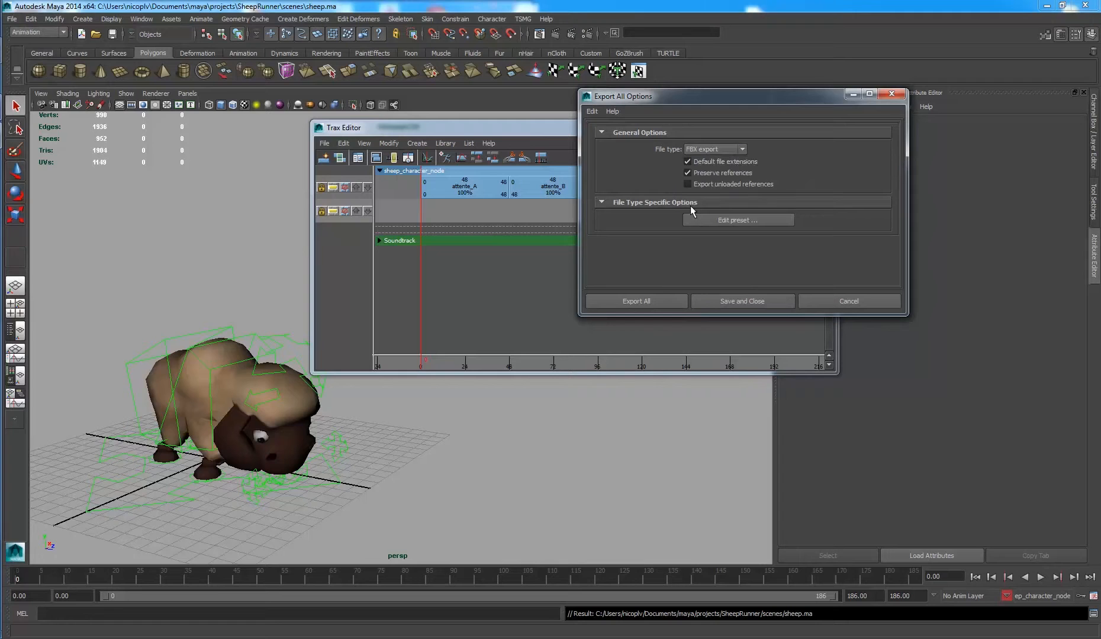
Step: Open the FBX export preset for editing and choose the Autodesk Media & Entertainment preset
click(719, 219)
click(686, 53)
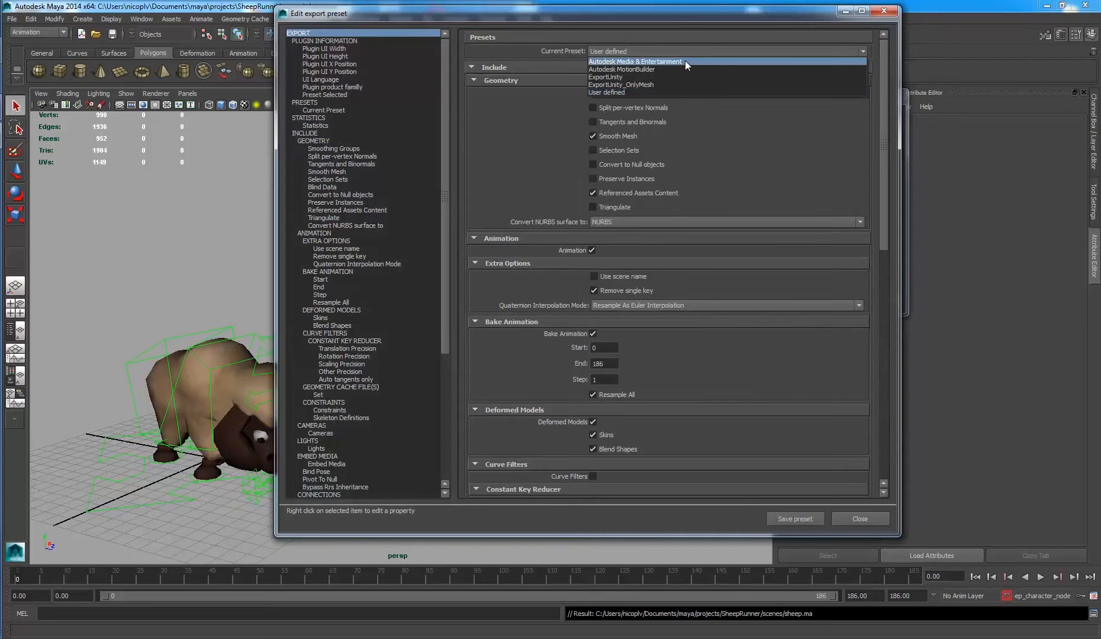
click(685, 61)
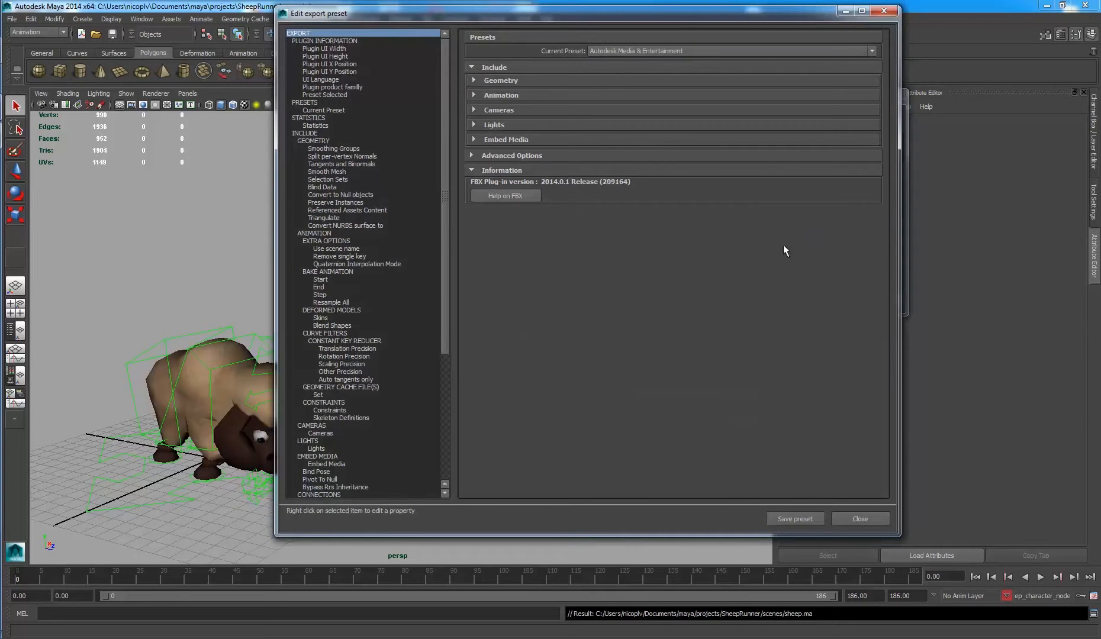
Step: Review the preset's Geometry options and enable Bake Animation in its Animation options
click(582, 77)
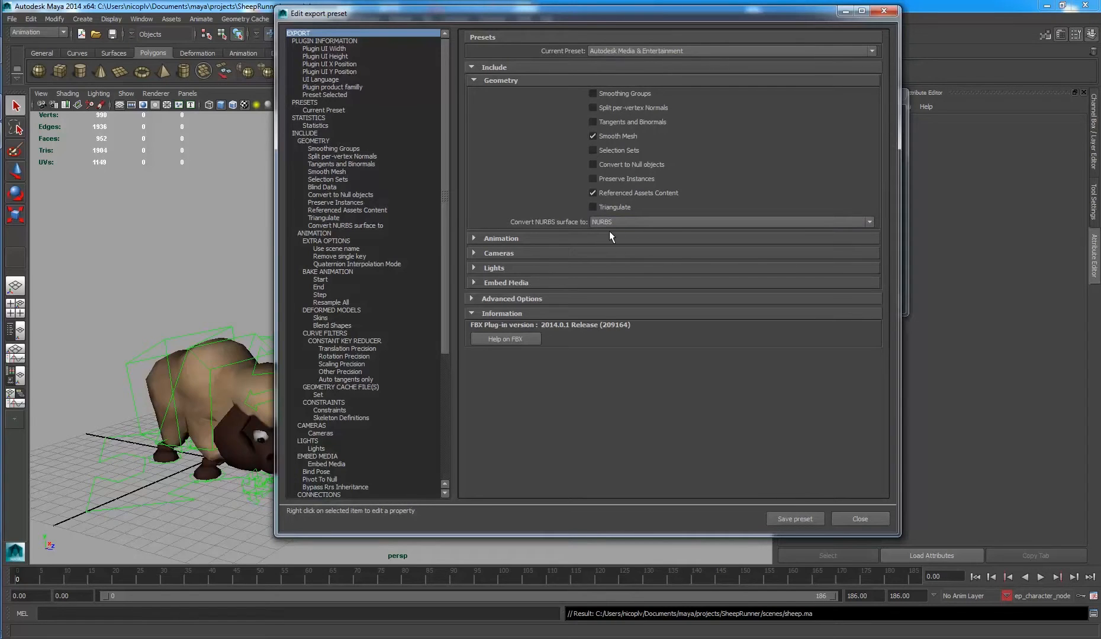
click(621, 82)
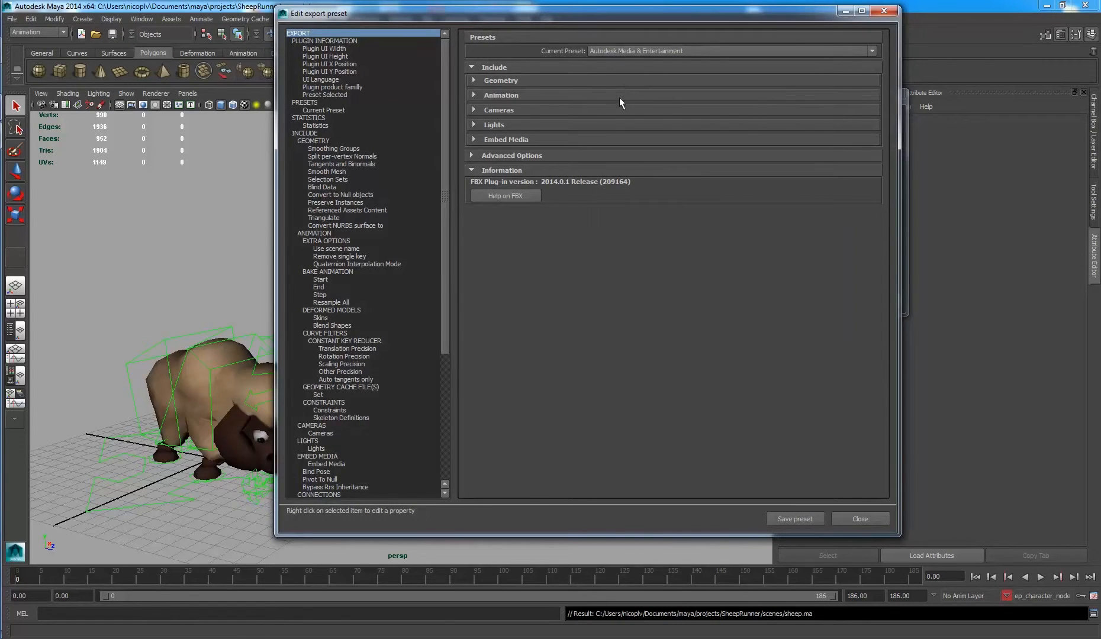
click(619, 96)
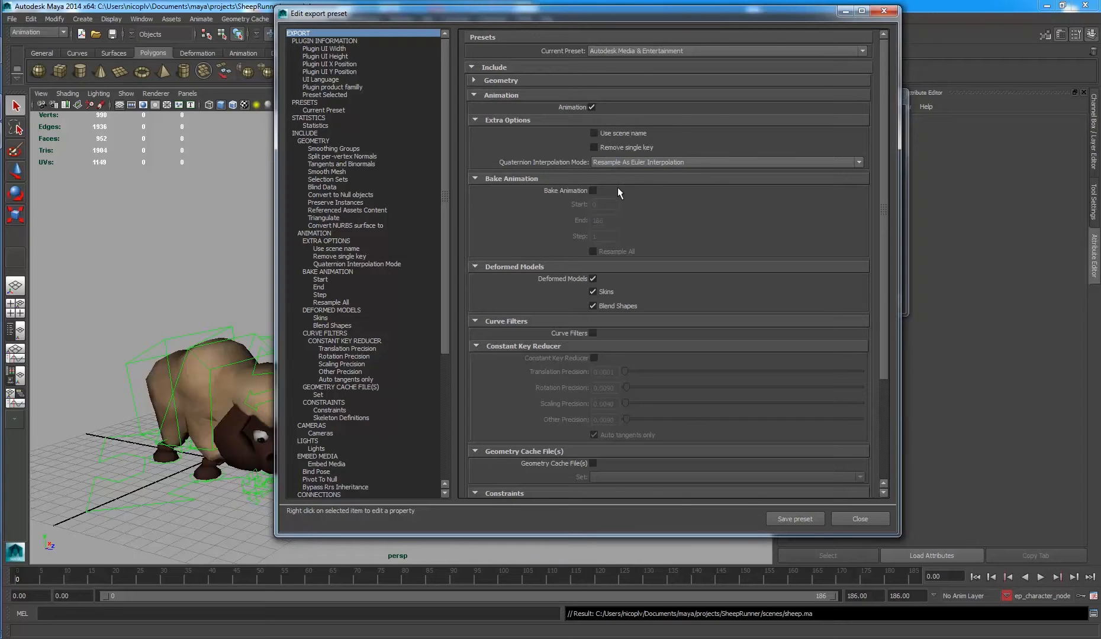
click(594, 191)
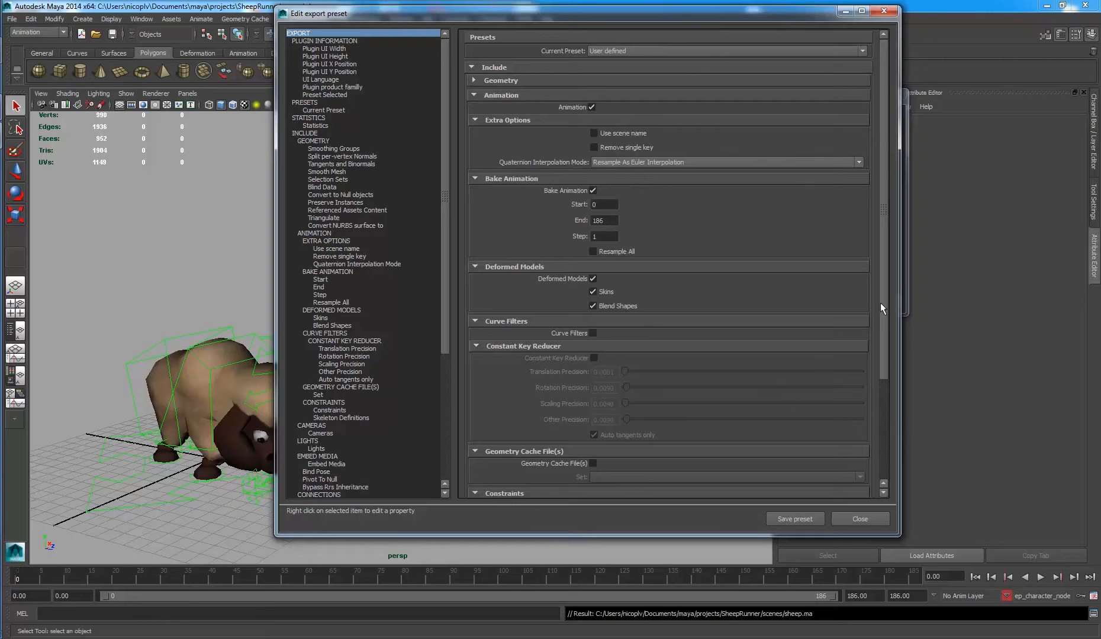
Step: Expand the Cameras section of the export preset and exclude cameras from the FBX export
drag(883, 301, 882, 377)
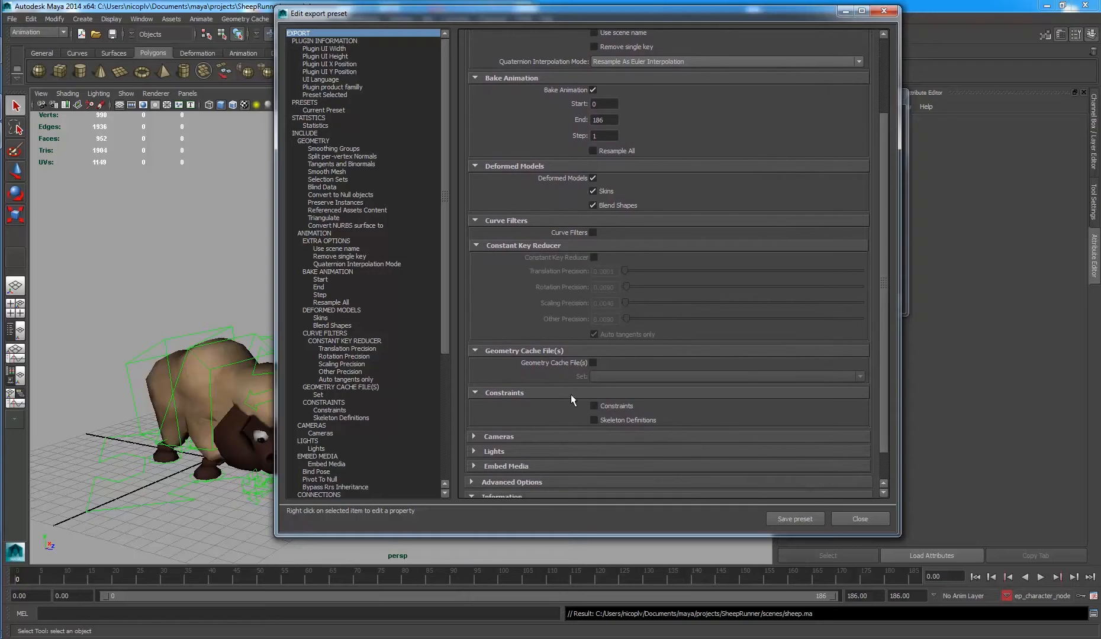
click(557, 437)
scroll(598, 414, down, 1)
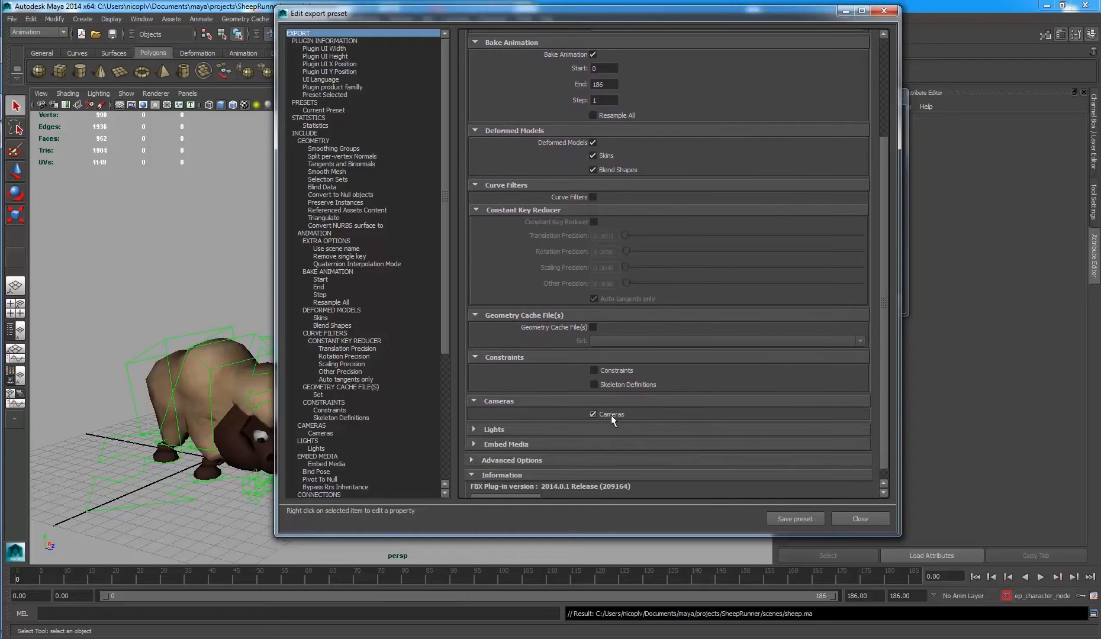
scroll(611, 387, down, 1)
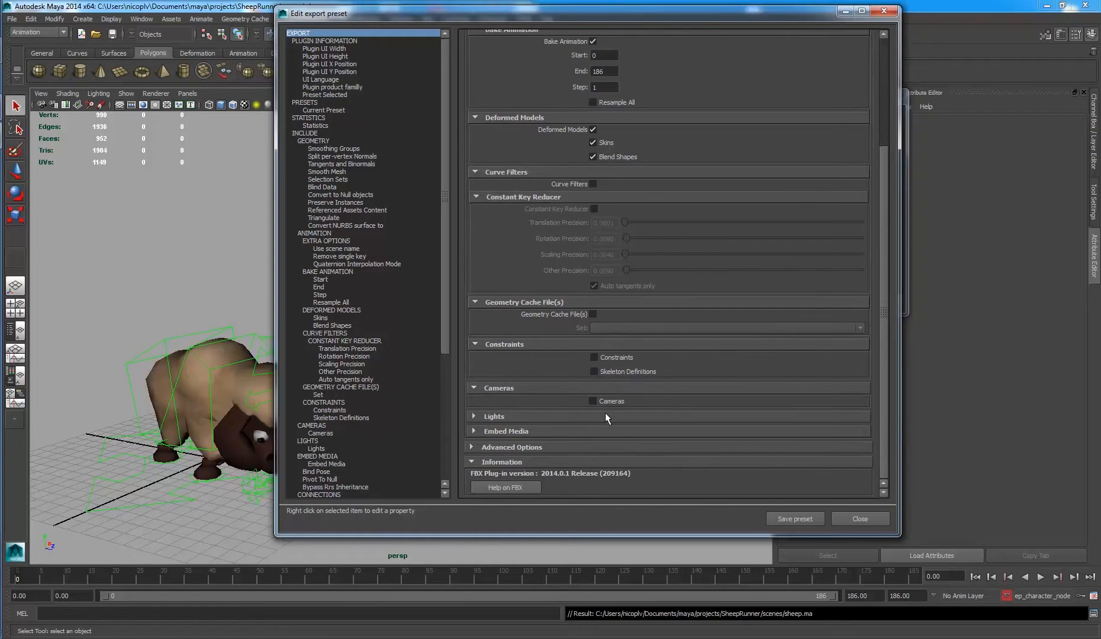
Step: Exclude lights from the FBX export and expand the preset's Embed Media section
click(606, 414)
scroll(617, 398, down, 1)
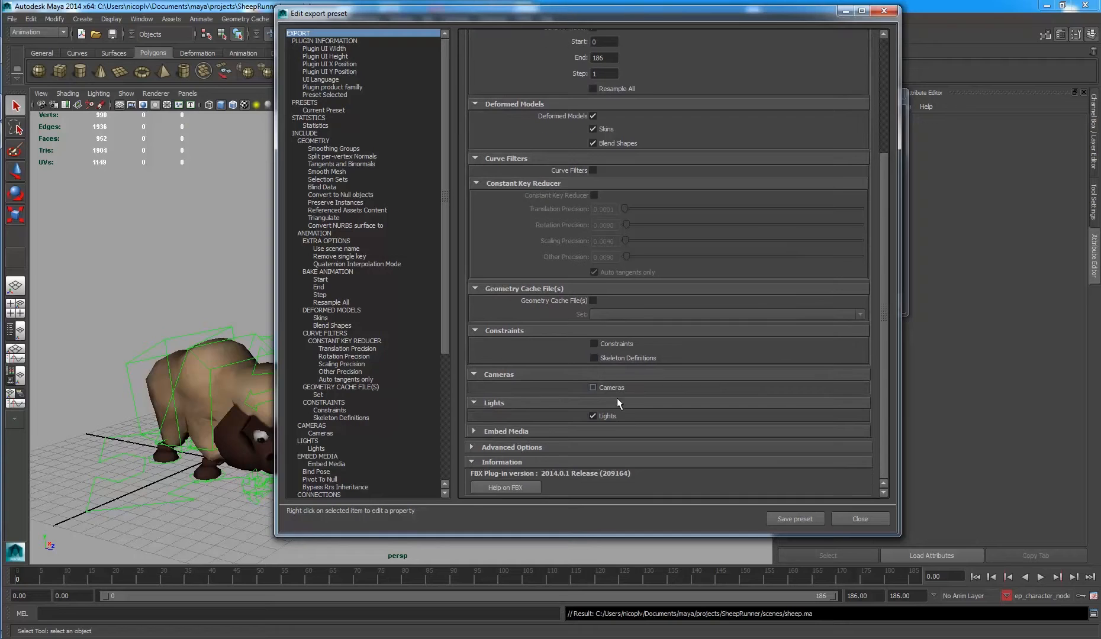
click(611, 428)
scroll(676, 435, down, 1)
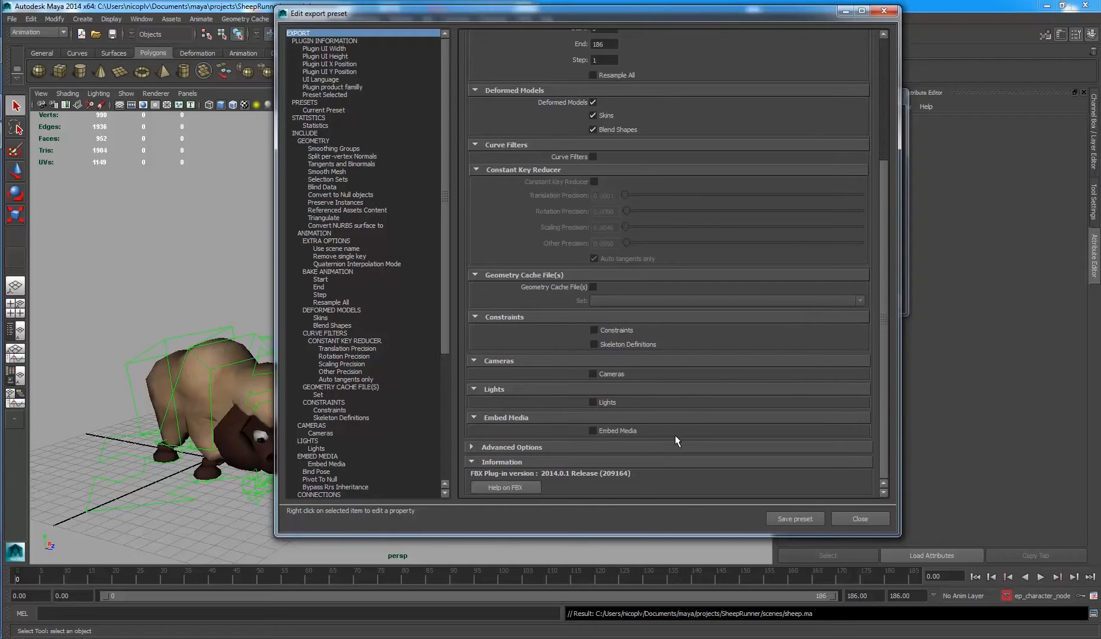
Step: In the preset's Advanced Options, set the FBX file format version to FBX 2013 and close the preset editor
click(600, 447)
scroll(615, 422, down, 2)
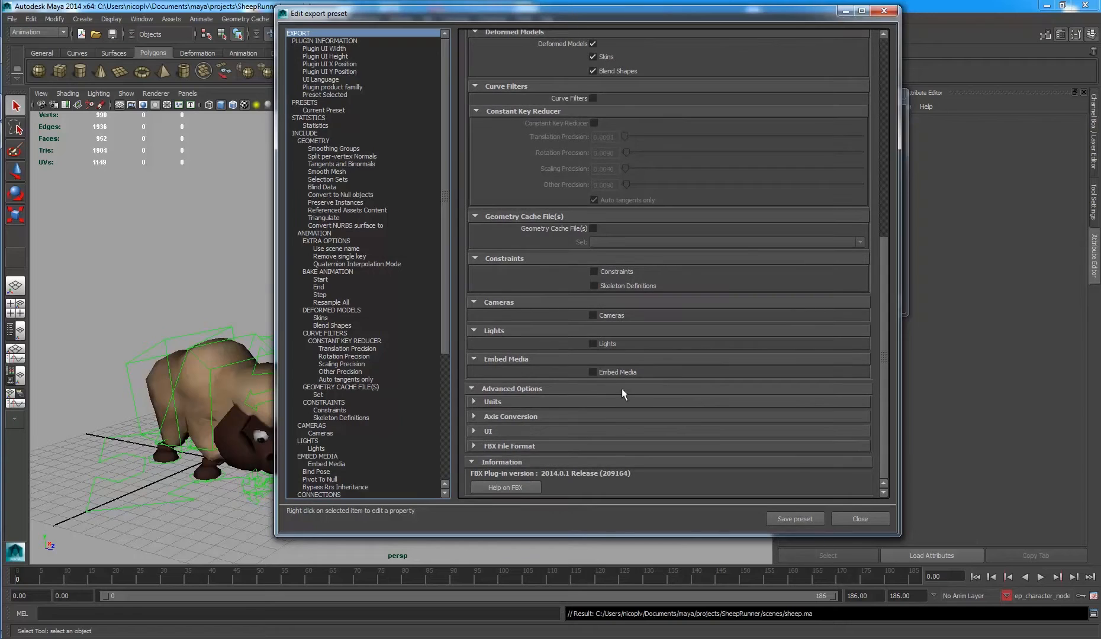
click(571, 388)
click(567, 448)
click(509, 419)
click(509, 419)
click(520, 448)
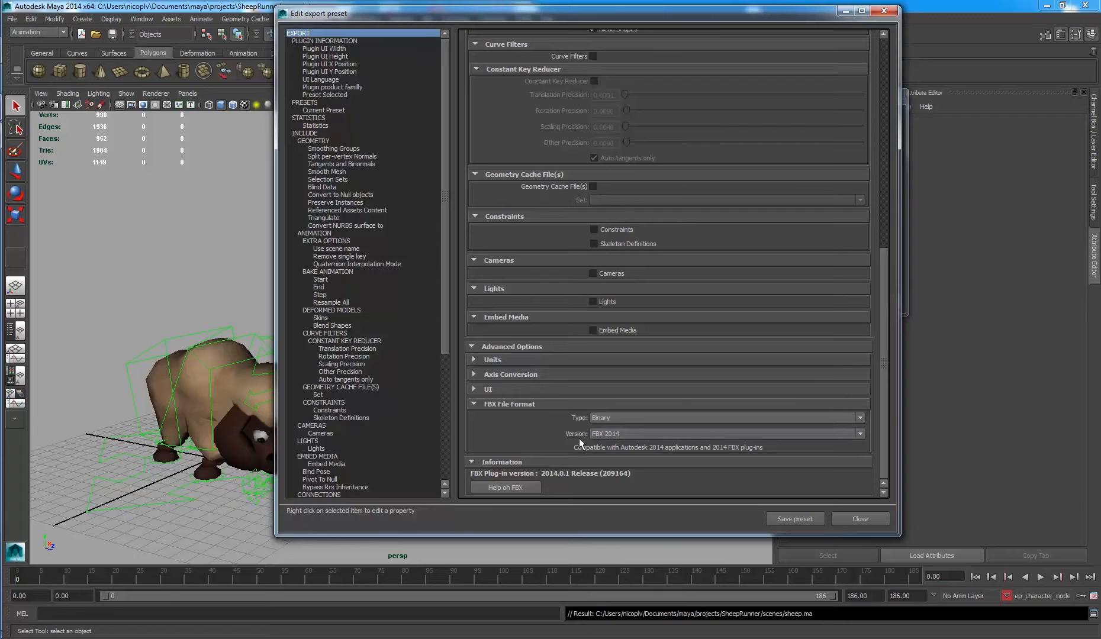
click(626, 433)
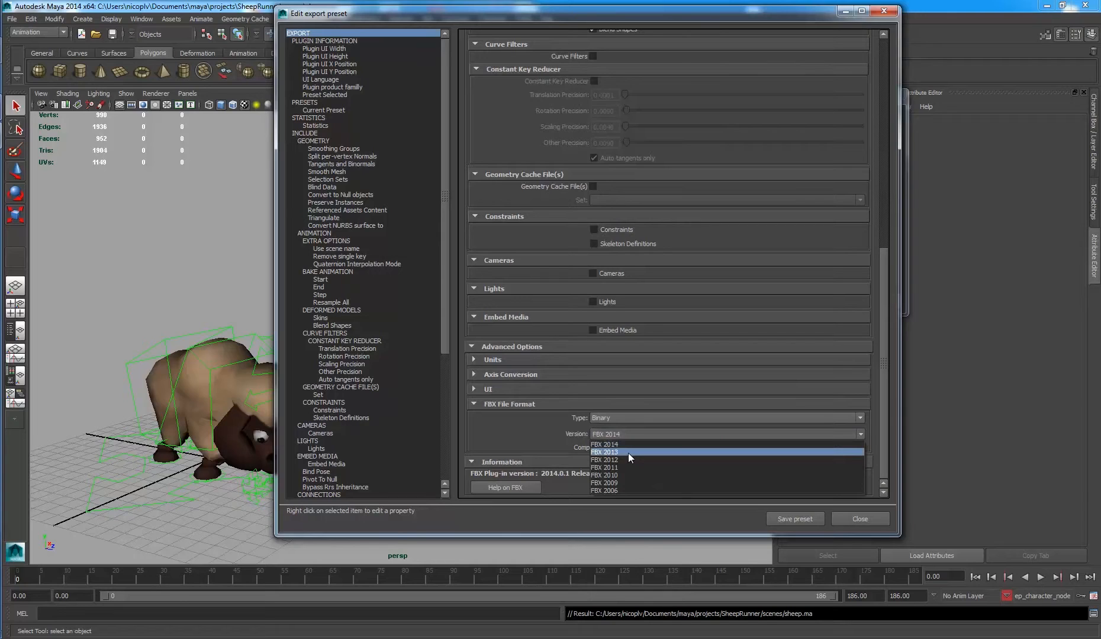
click(629, 452)
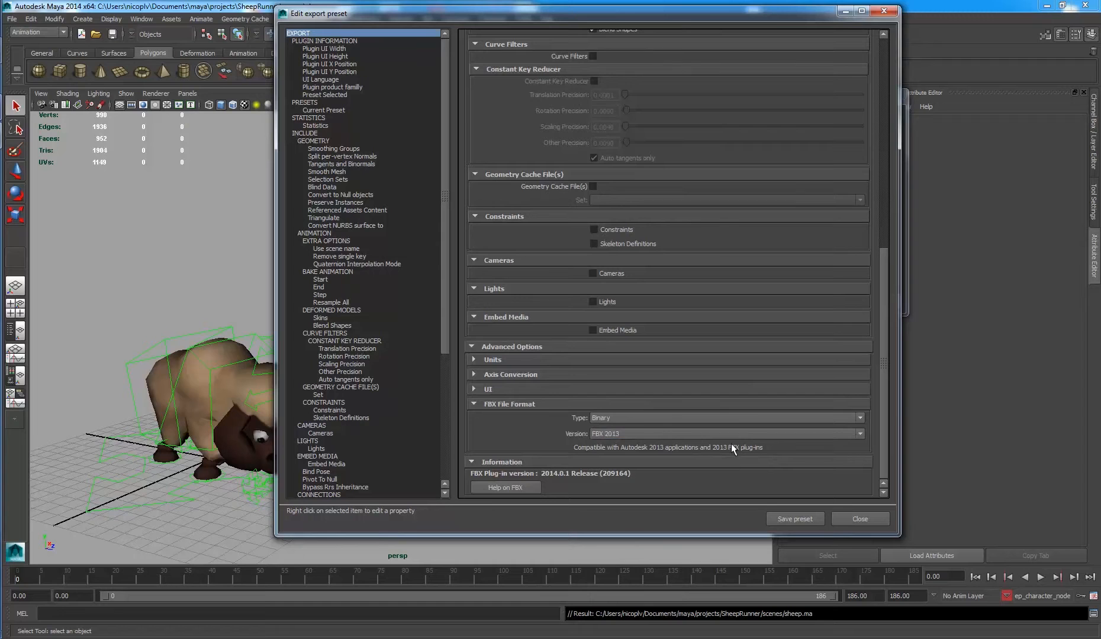
click(843, 515)
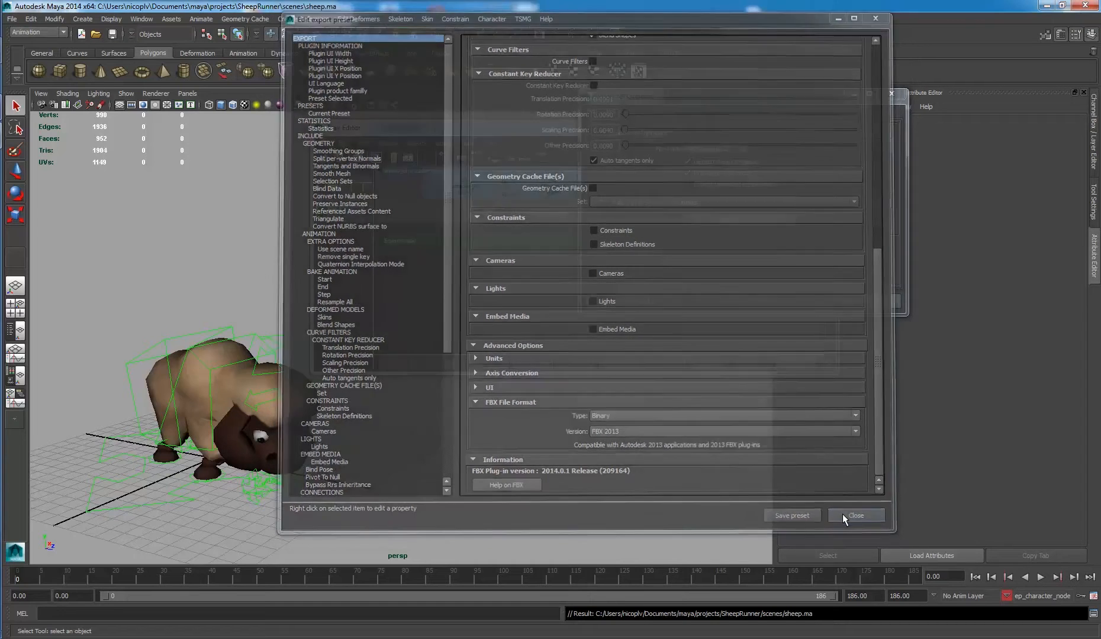
Step: Name the export file sheep and export the whole scene as FBX into the project's scenes folder
click(663, 302)
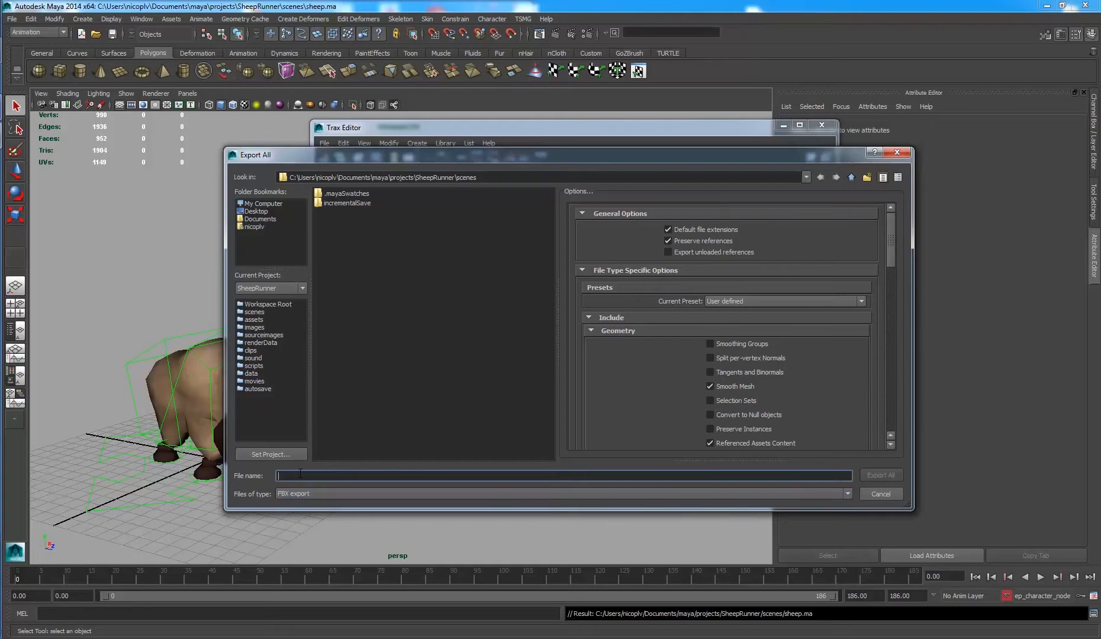
text(sheep)
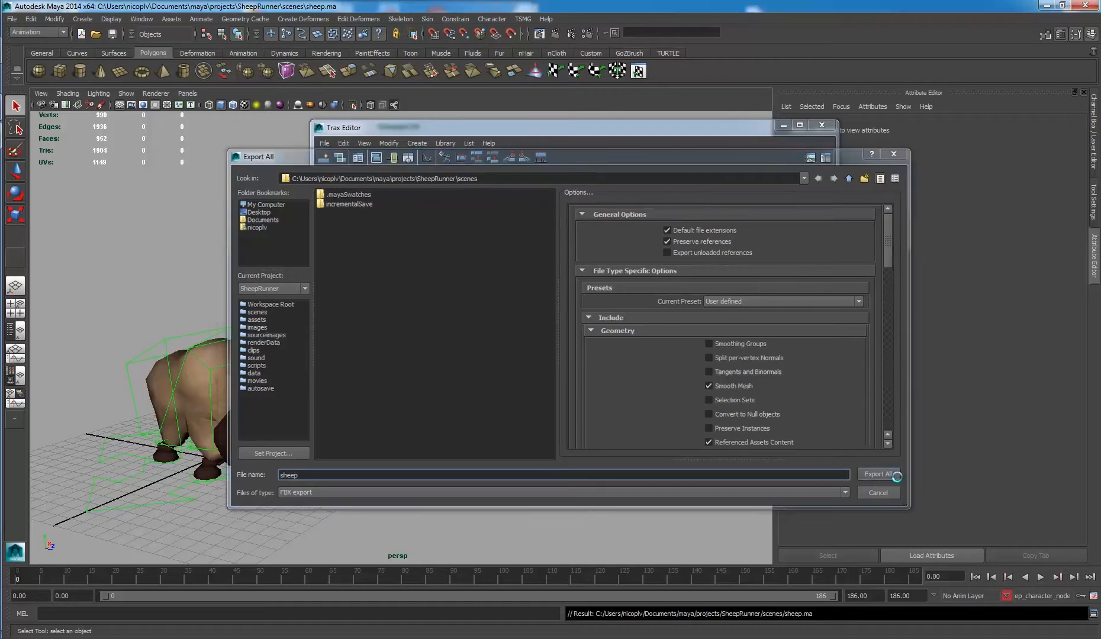
click(889, 478)
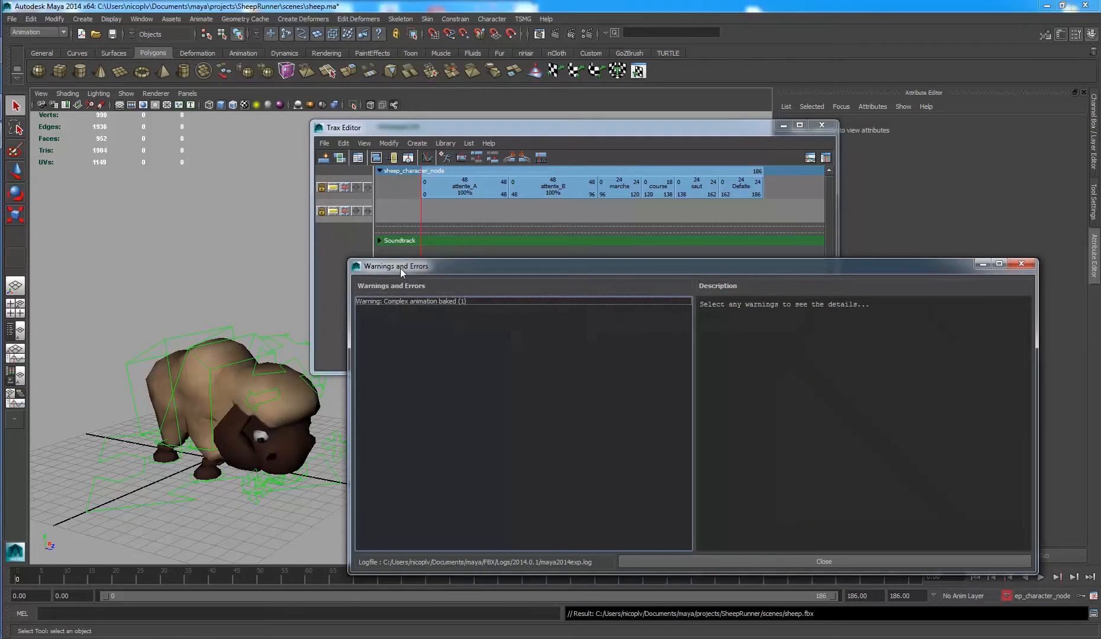
Step: Read the details of the complex animation warning from the export and close the warnings window
drag(400, 268, 353, 251)
click(357, 284)
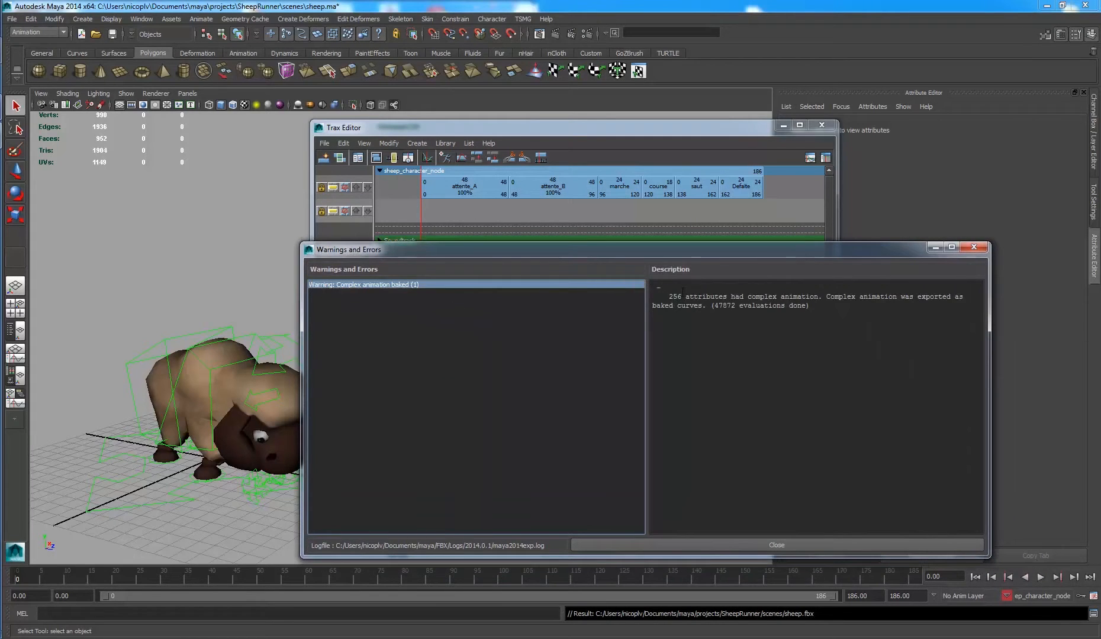
drag(683, 292, 657, 291)
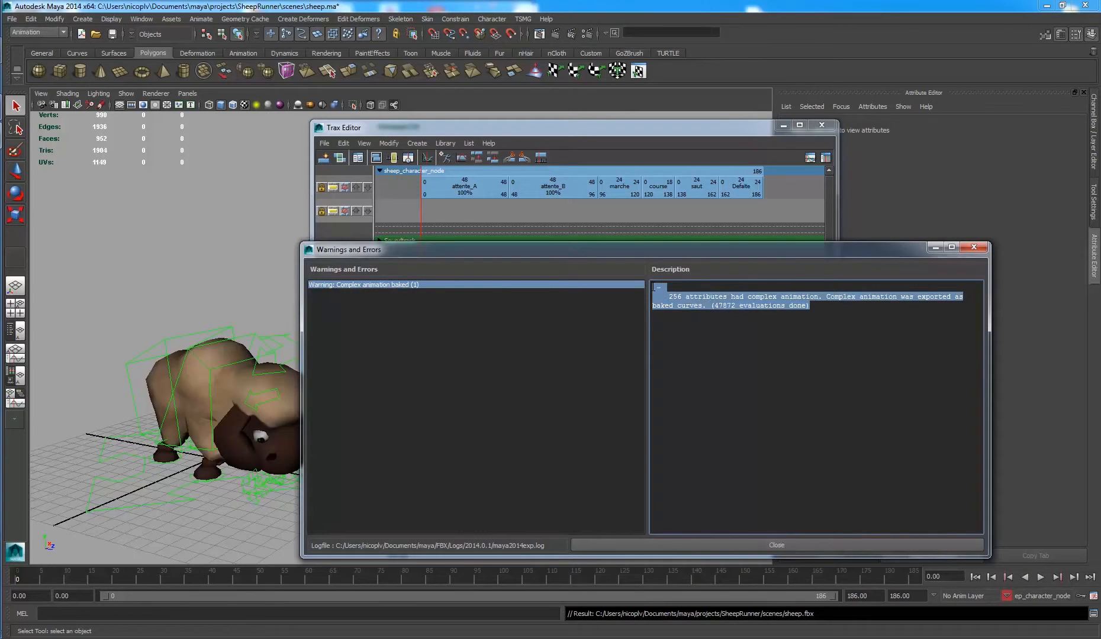
click(870, 290)
click(974, 247)
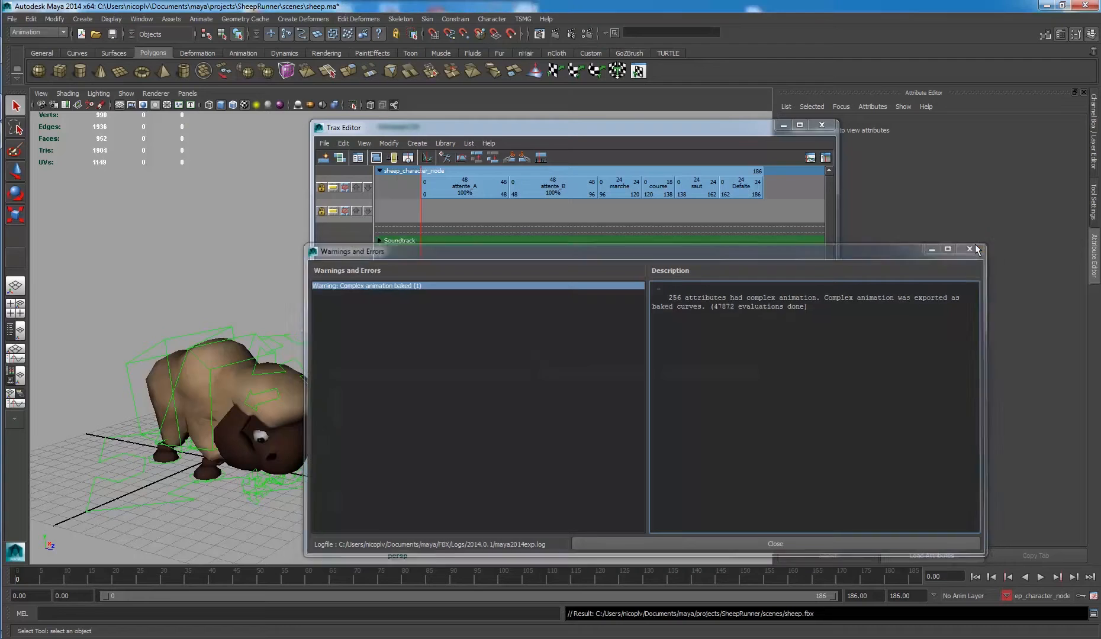
click(176, 343)
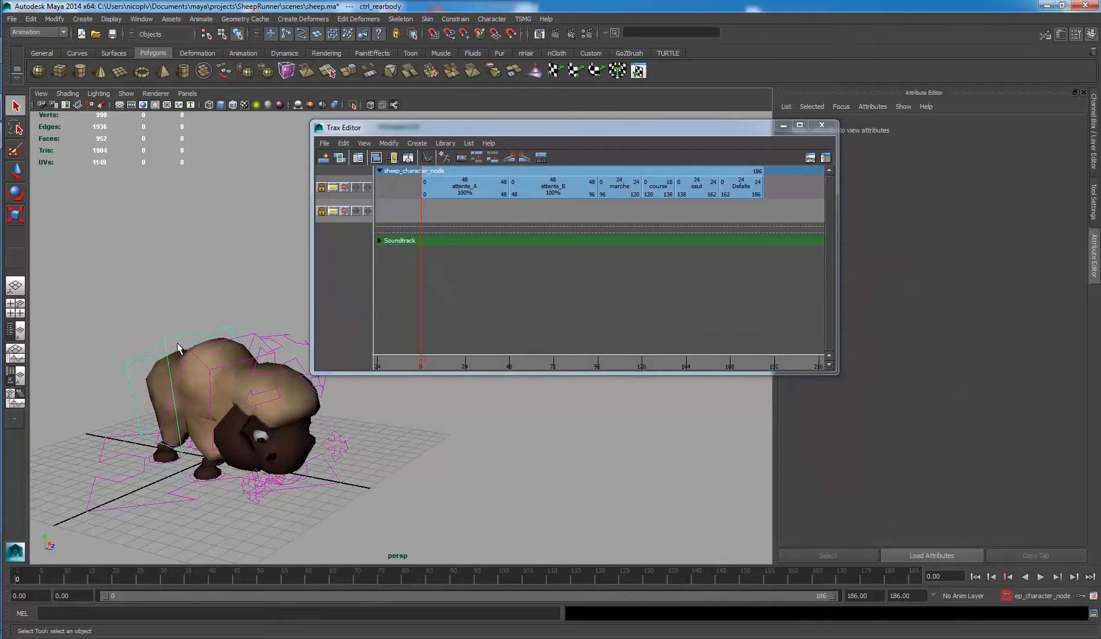
drag(248, 329, 289, 341)
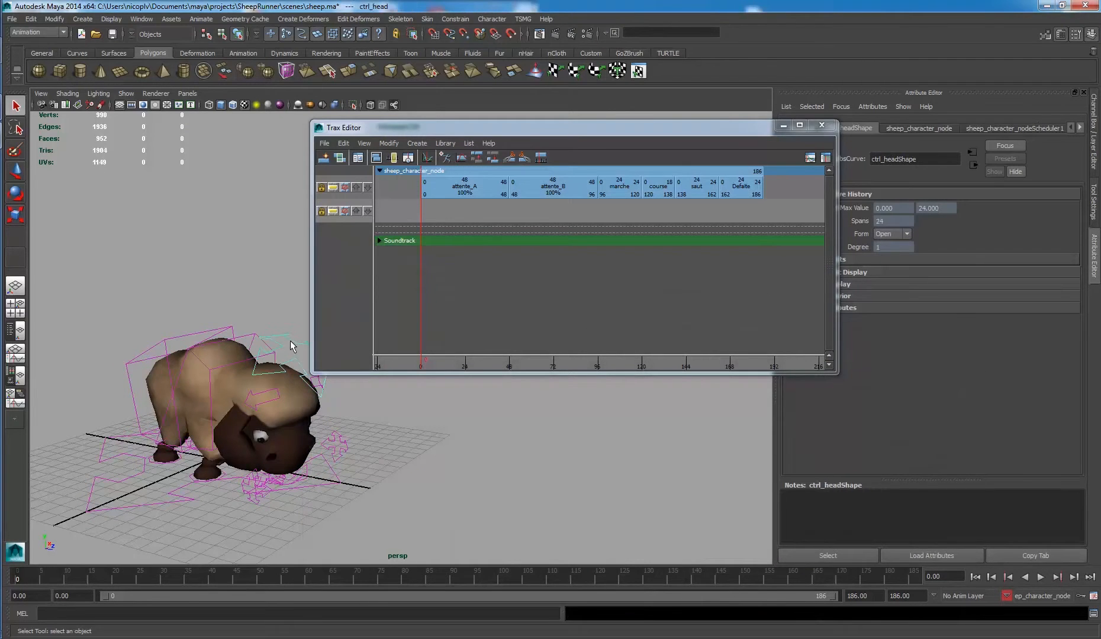
Step: Check the exported sheep.fbx in the project's scenes folder in Windows Explorer and close the folder window
mouse_move(5, 51)
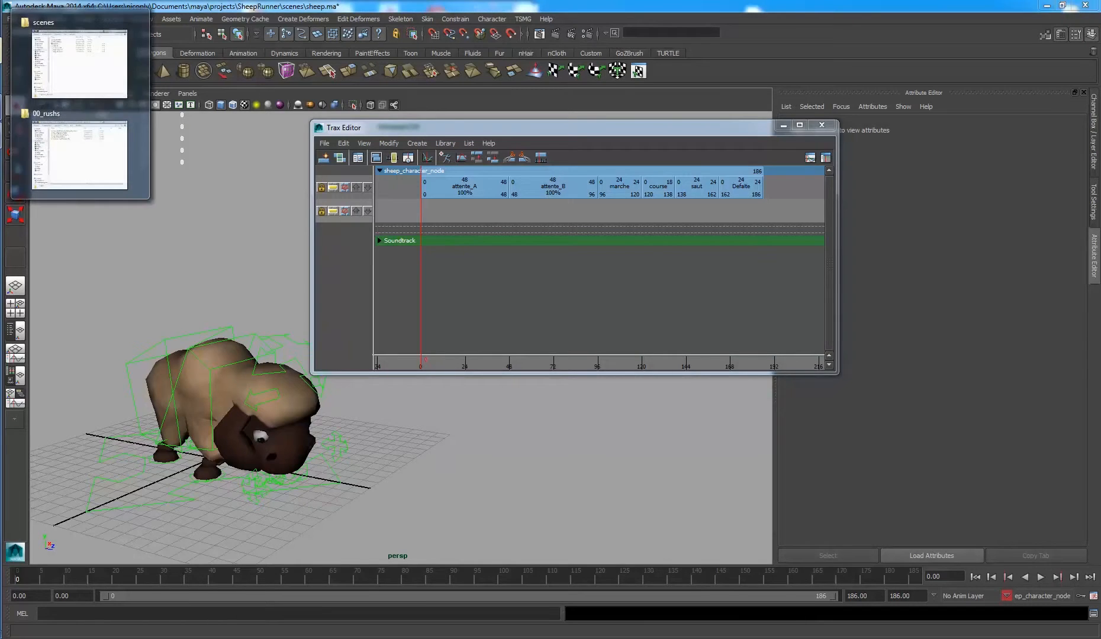
click(56, 59)
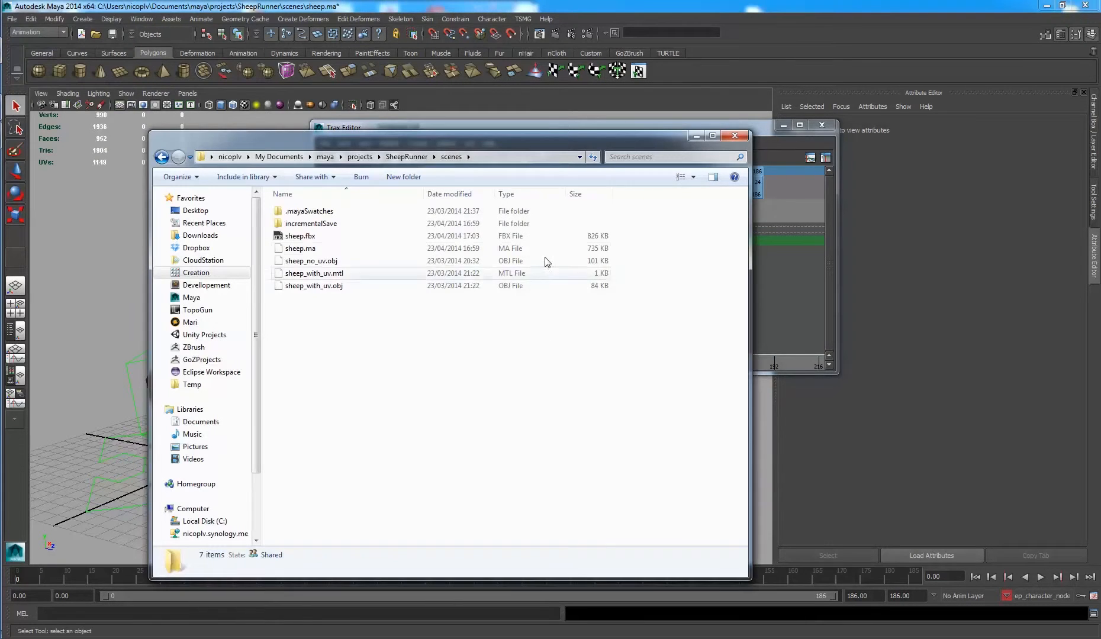
click(346, 237)
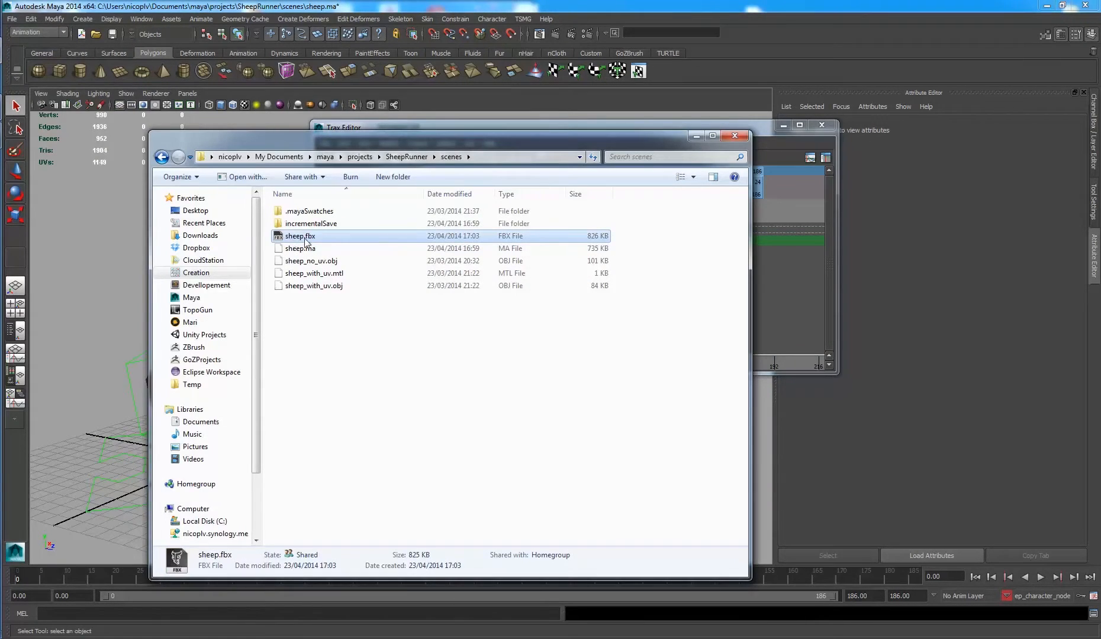
click(735, 136)
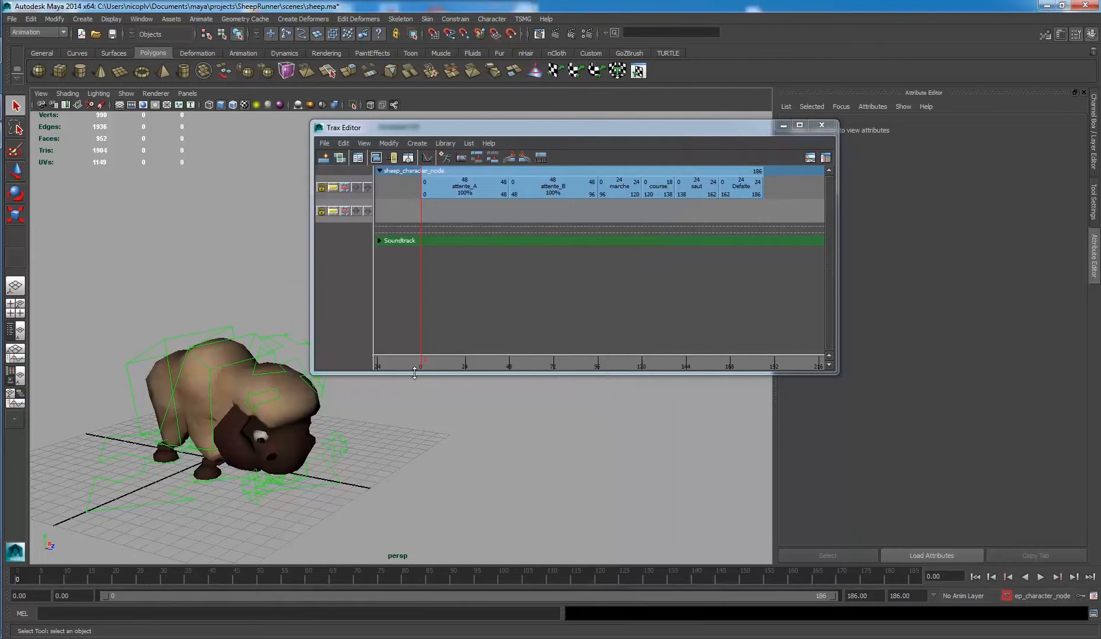
Step: Move the current time to frame -1 and close the Trax Editor
mouse_move(423, 364)
mouse_down()
mouse_move(732, 328)
mouse_move(420, 343)
mouse_up()
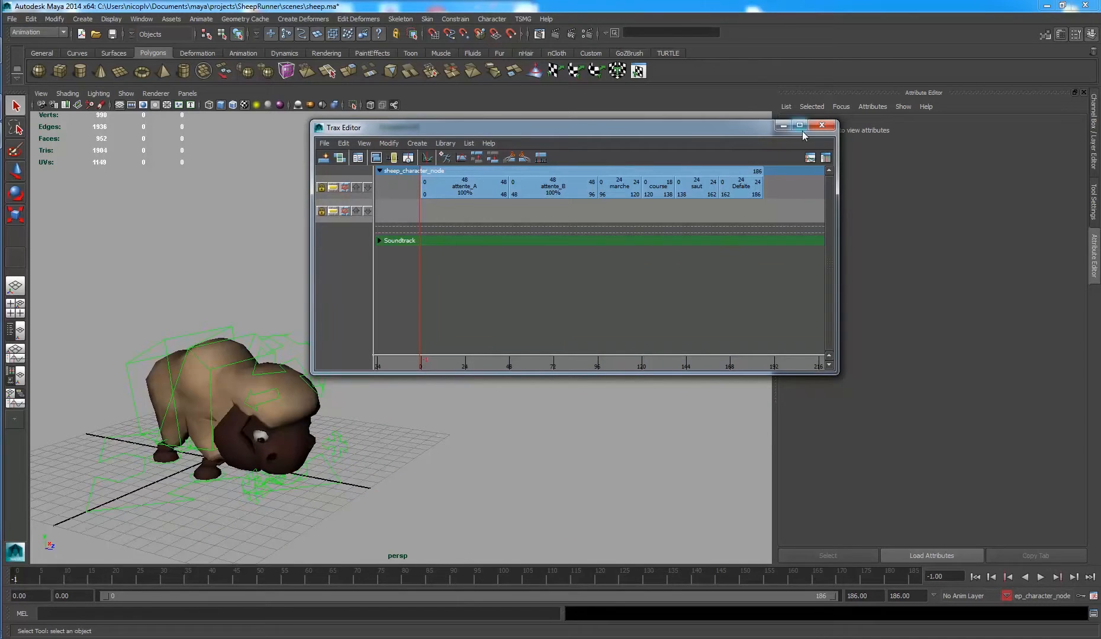
click(822, 125)
Step: Switch to Windows Explorer, go to the SheepRunner project's sourceimages folder, and open sheep_color.psd in Photoshop
key(alt+Tab)
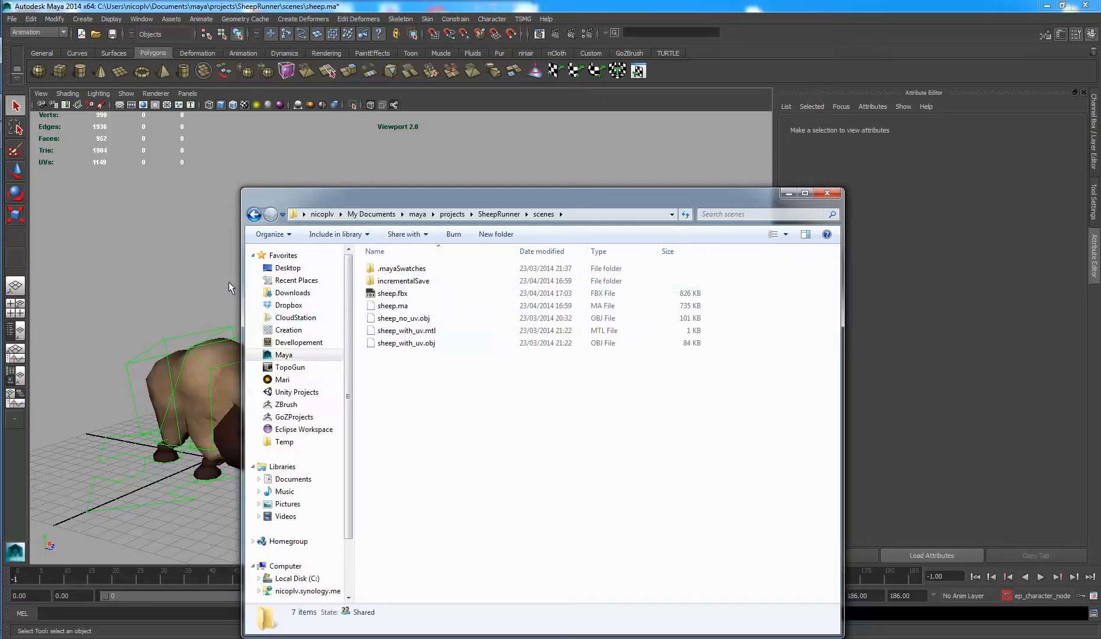
click(395, 294)
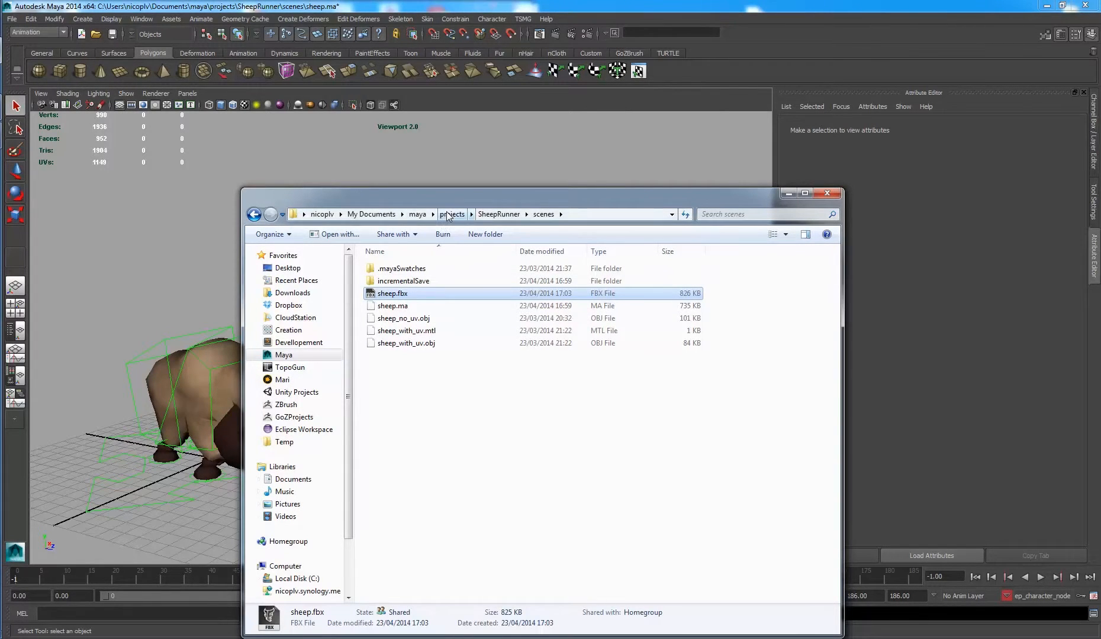
drag(463, 197, 451, 184)
click(407, 202)
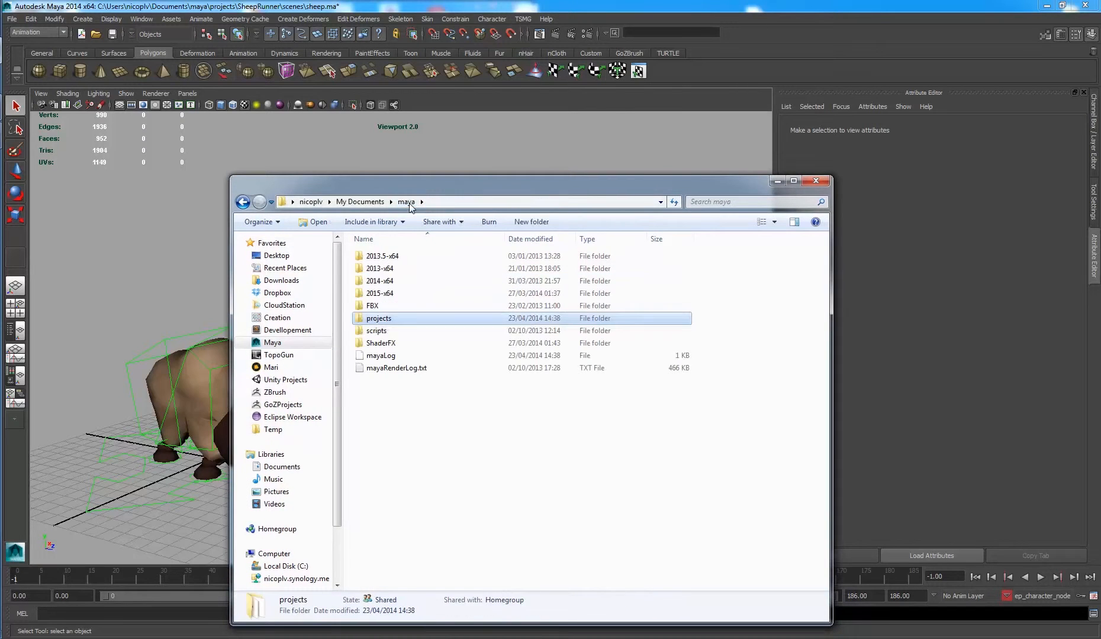
click(244, 203)
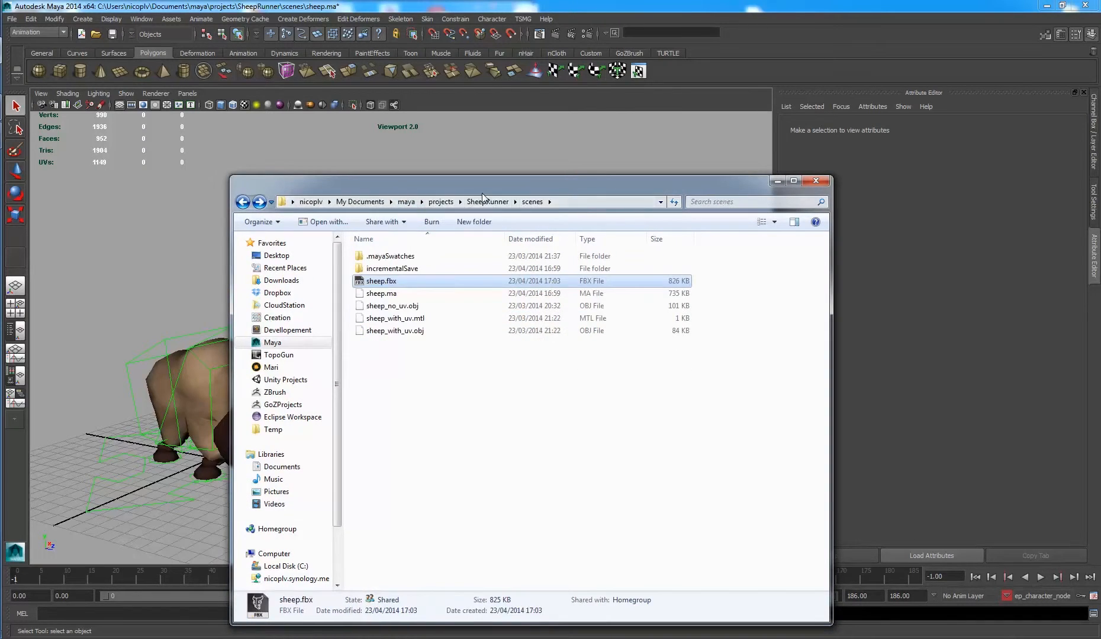
click(446, 204)
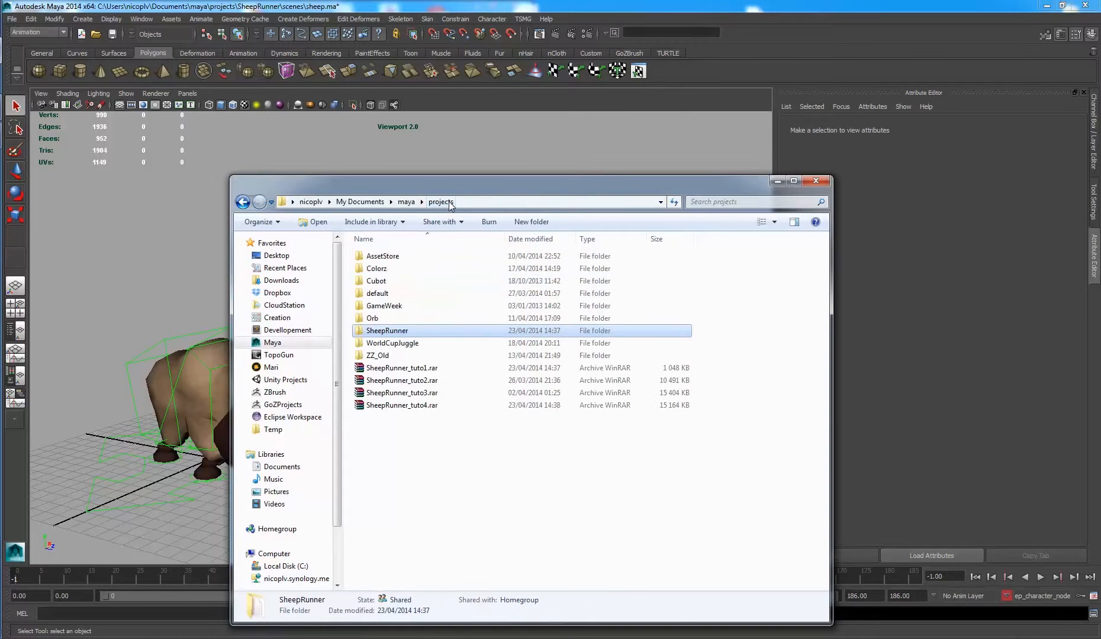
double_click(417, 330)
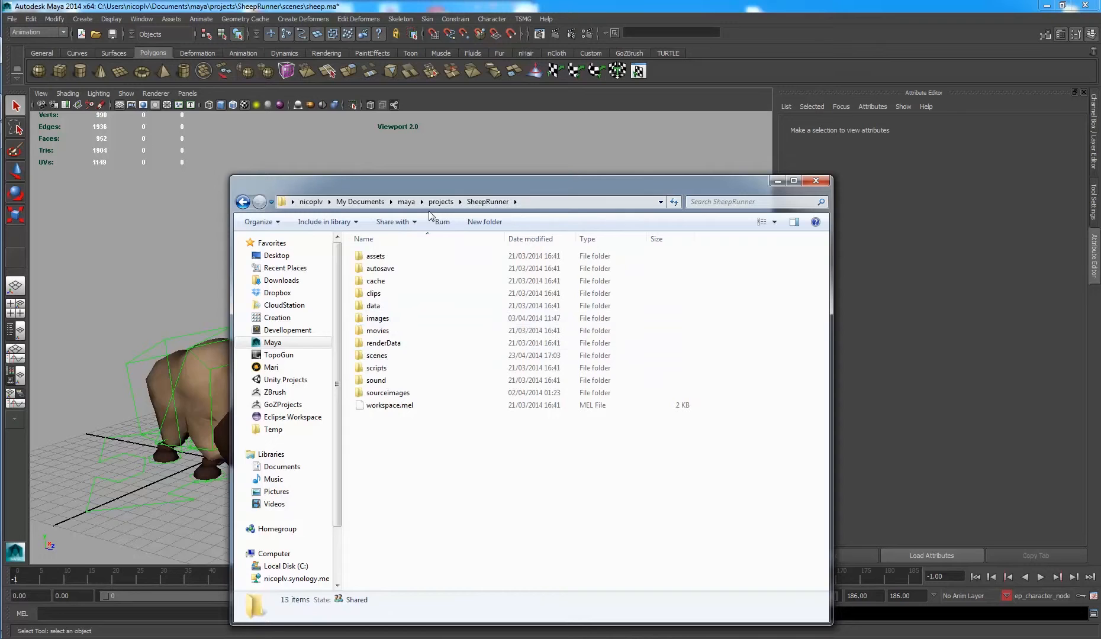
double_click(379, 393)
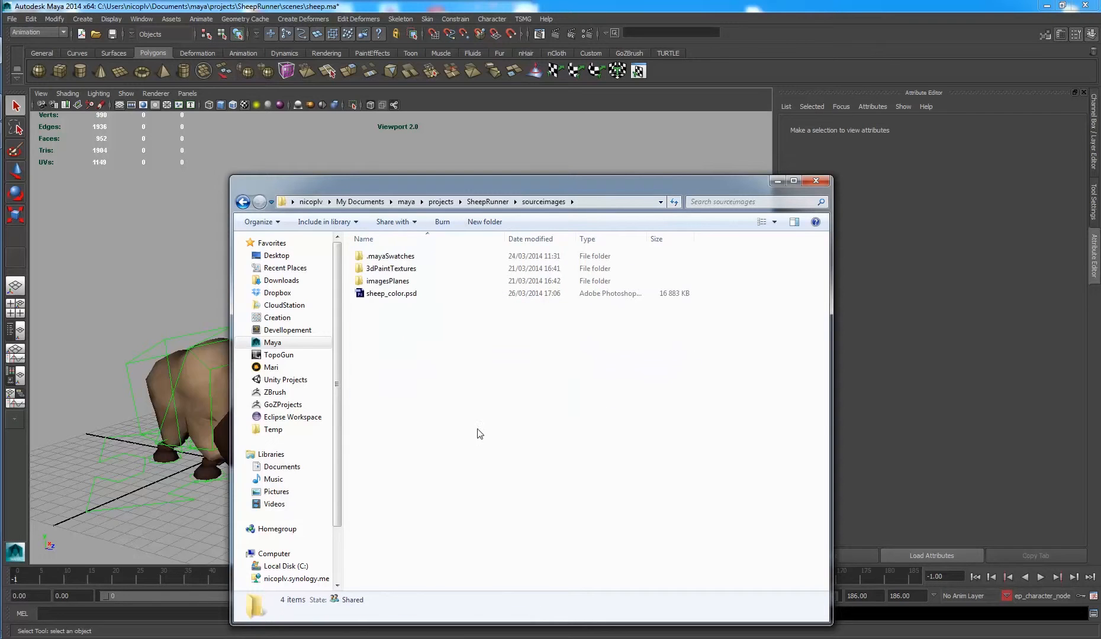
double_click(379, 294)
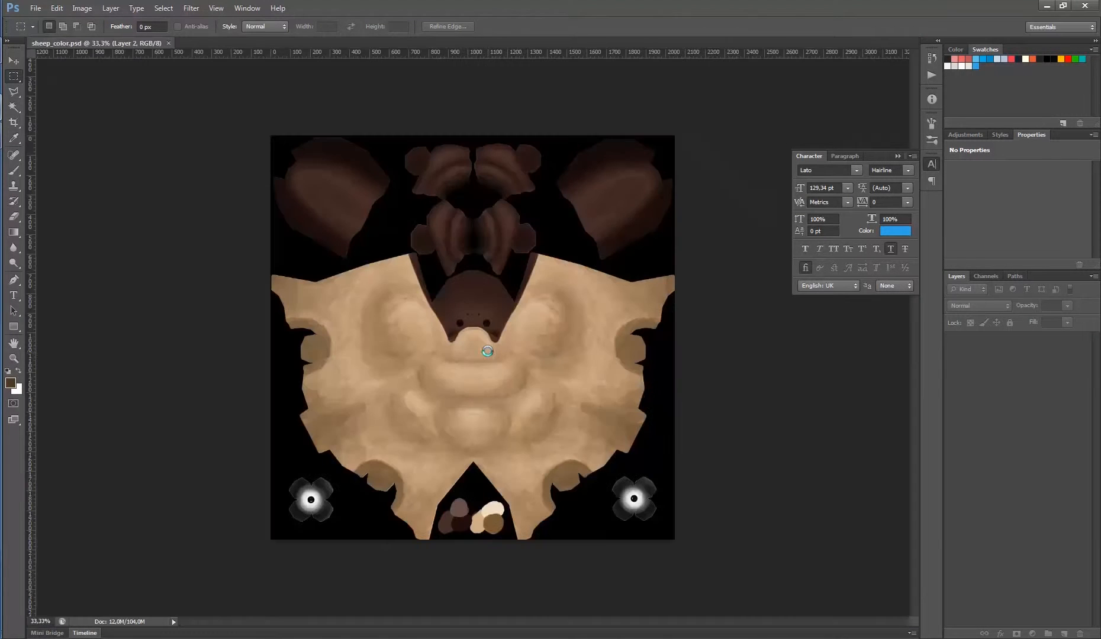
Step: Collapse the Character panel and save the texture as a 24 bits/pixel Targa file named sheep_color.tga in the sourceimages folder
click(933, 169)
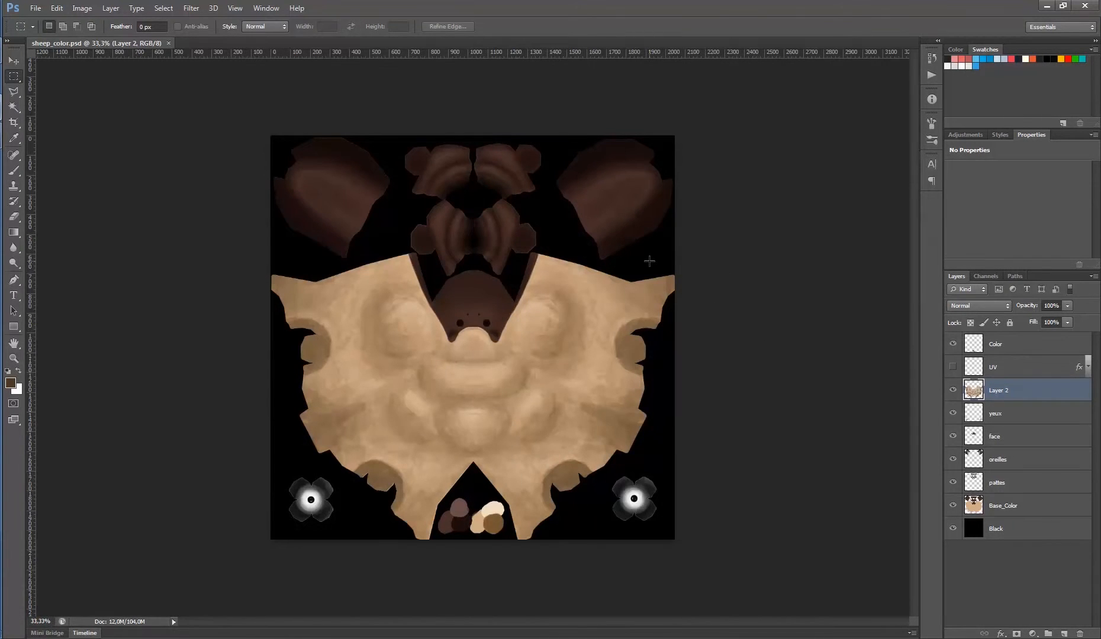
click(37, 9)
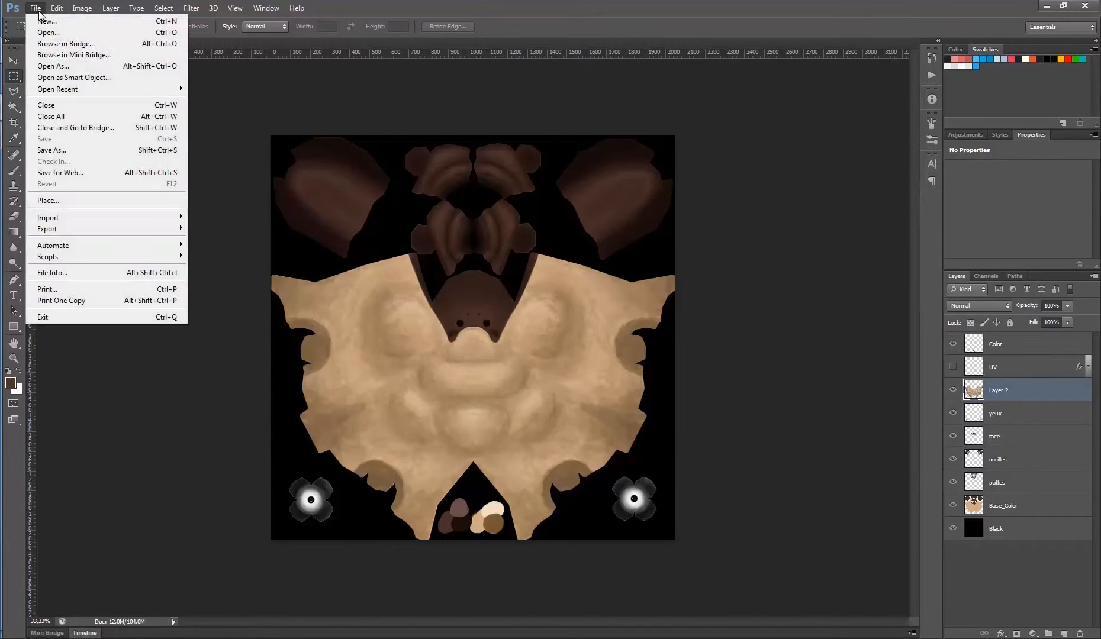
click(100, 150)
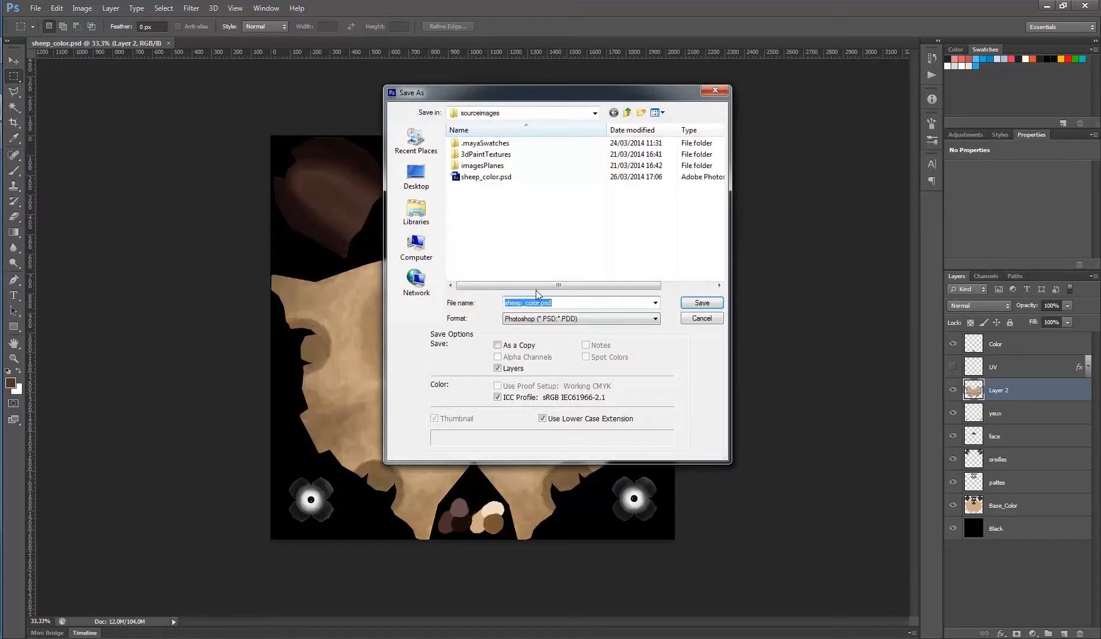
click(551, 321)
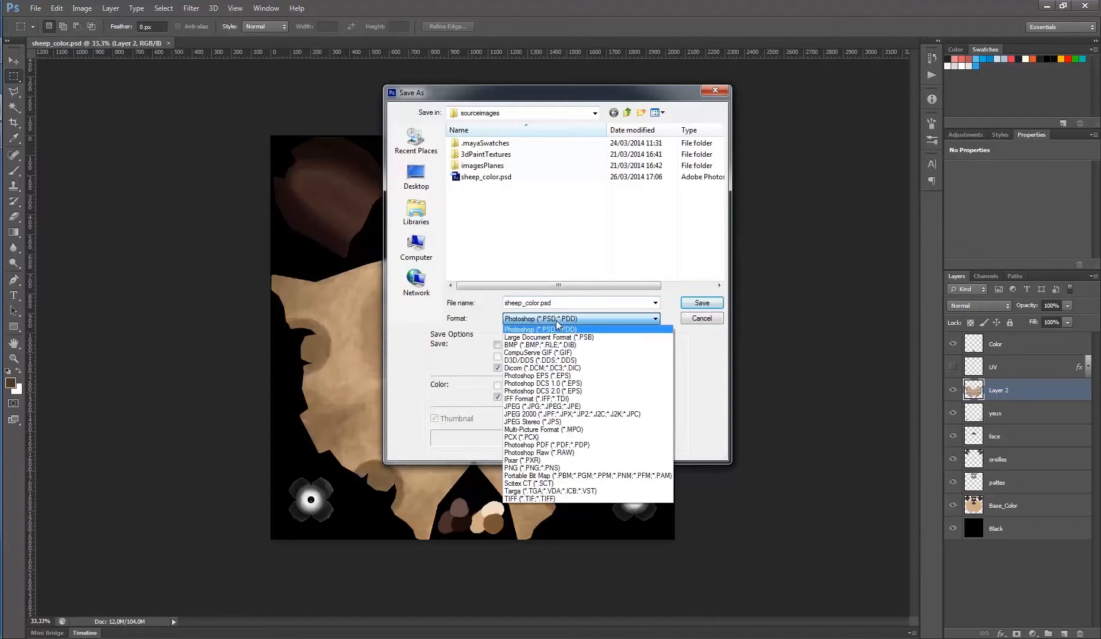
click(547, 494)
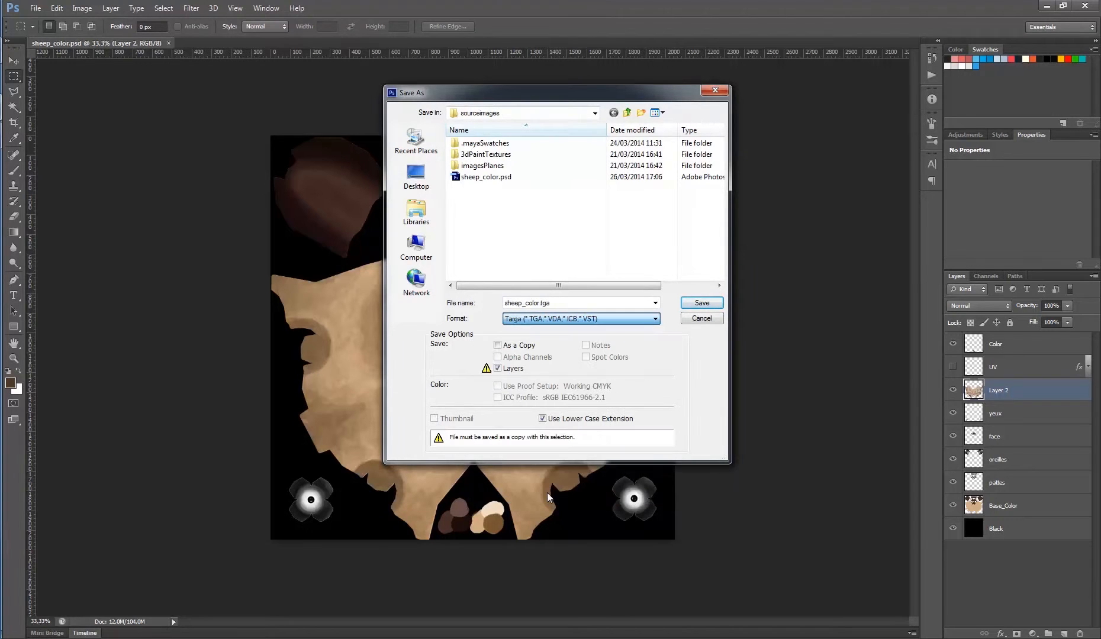
click(698, 302)
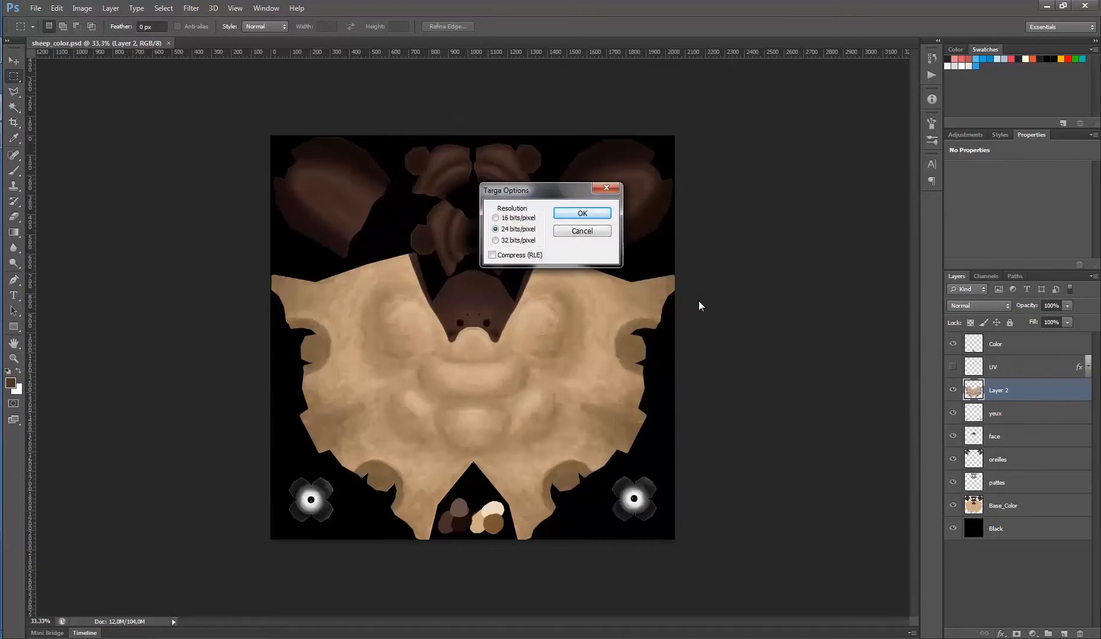
click(578, 215)
Step: Switch back to Windows Explorer and check the saved sheep_color.tga in the sourceimages folder
key(alt+Tab)
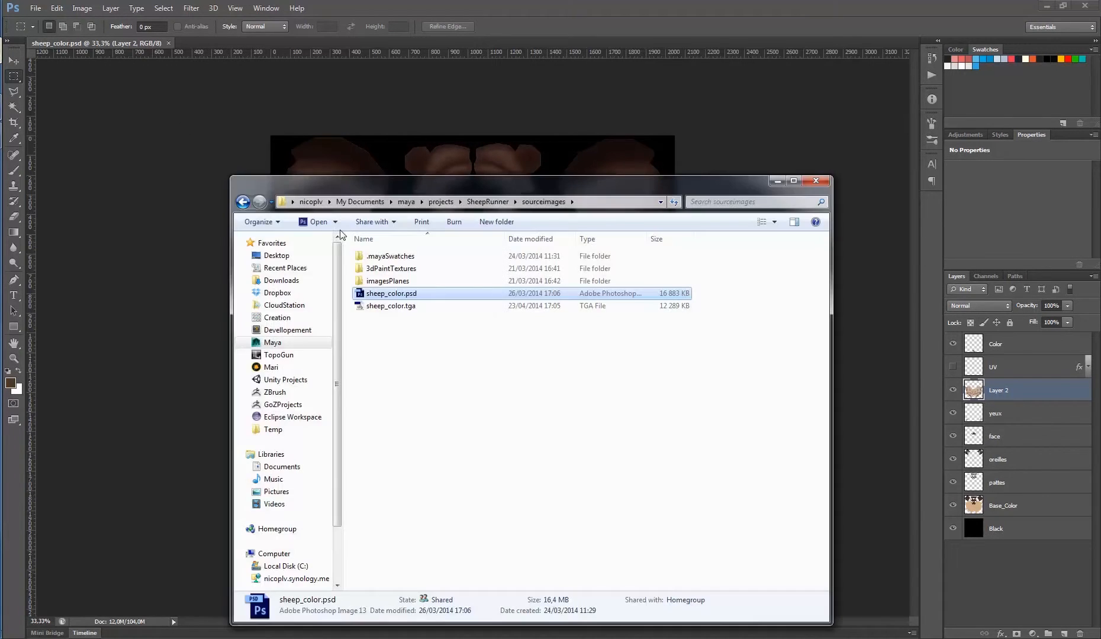
click(436, 306)
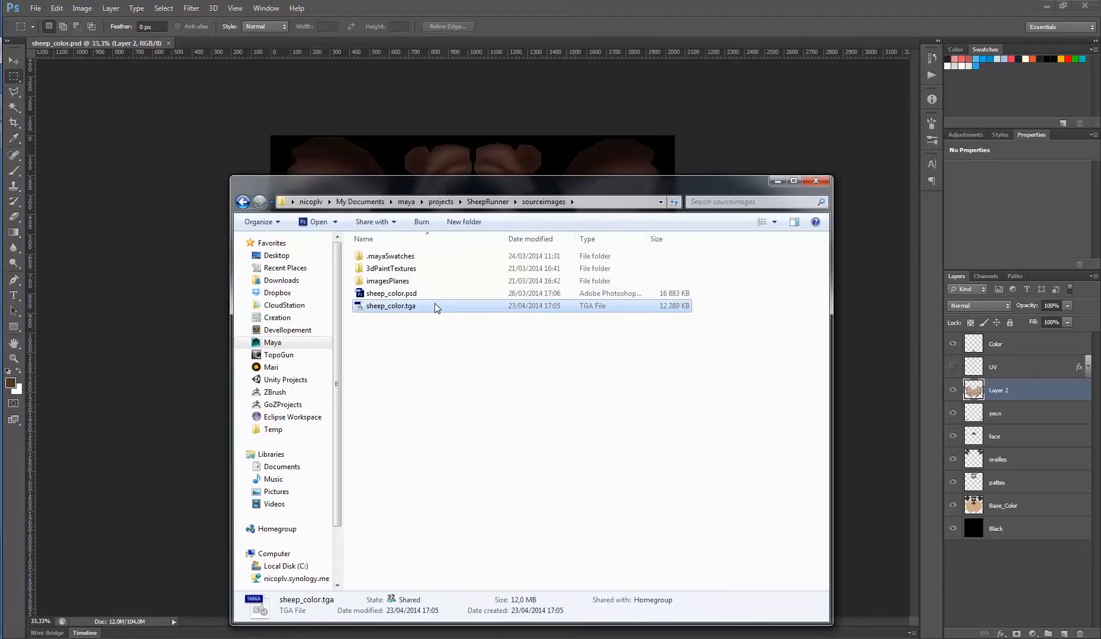
click(447, 337)
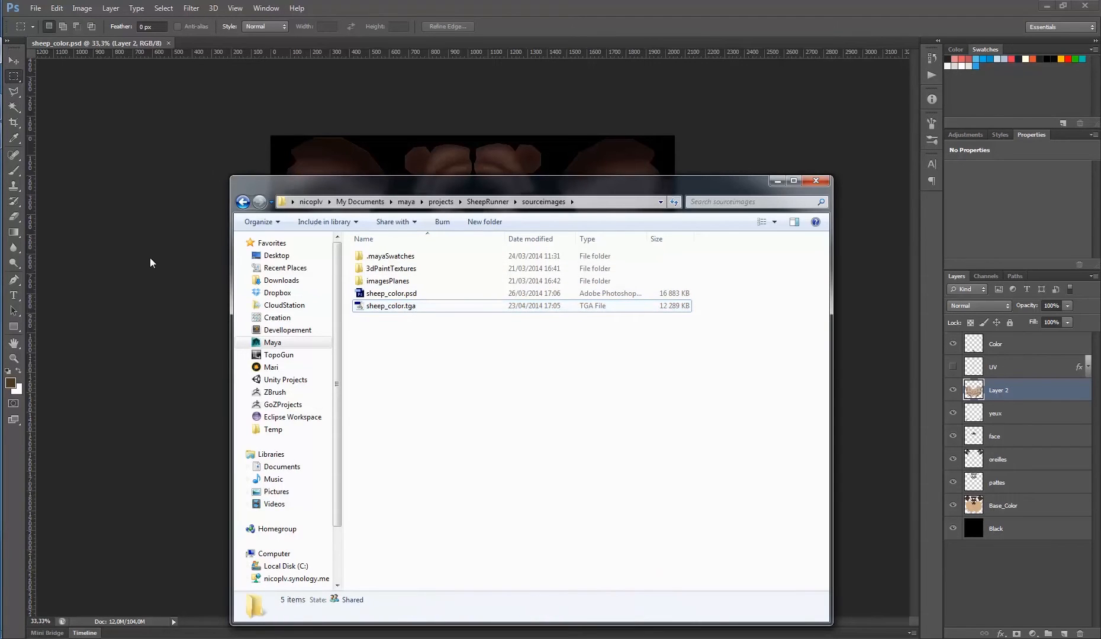